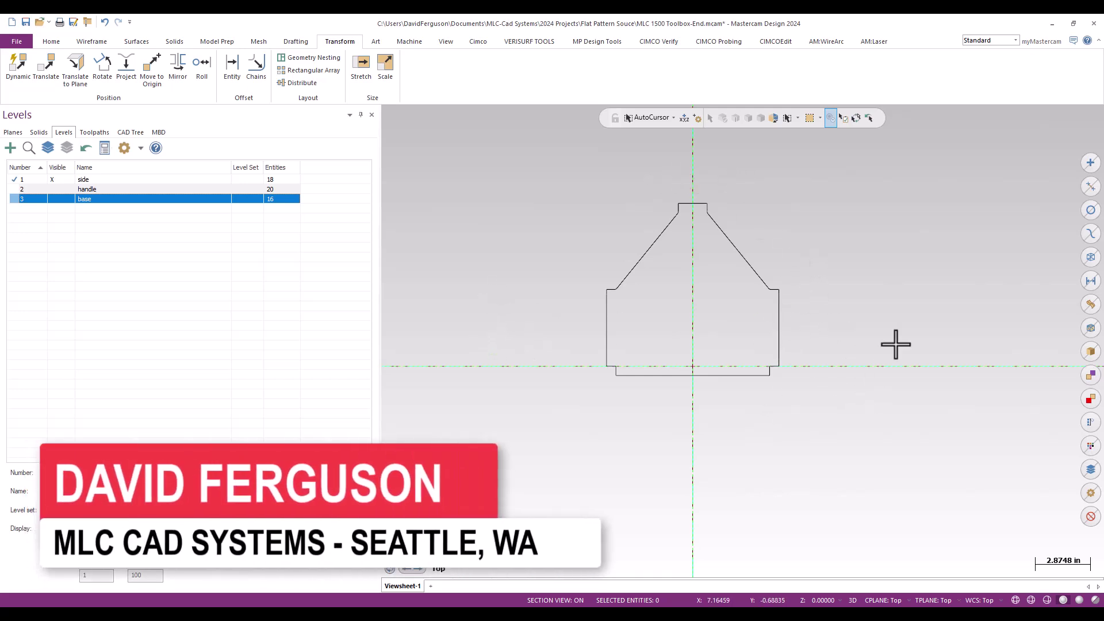
Select MITSUBISHI_GX_F40_LASER from the Mill machine list to create Machine Group-1
scroll(681, 217, "up", 3)
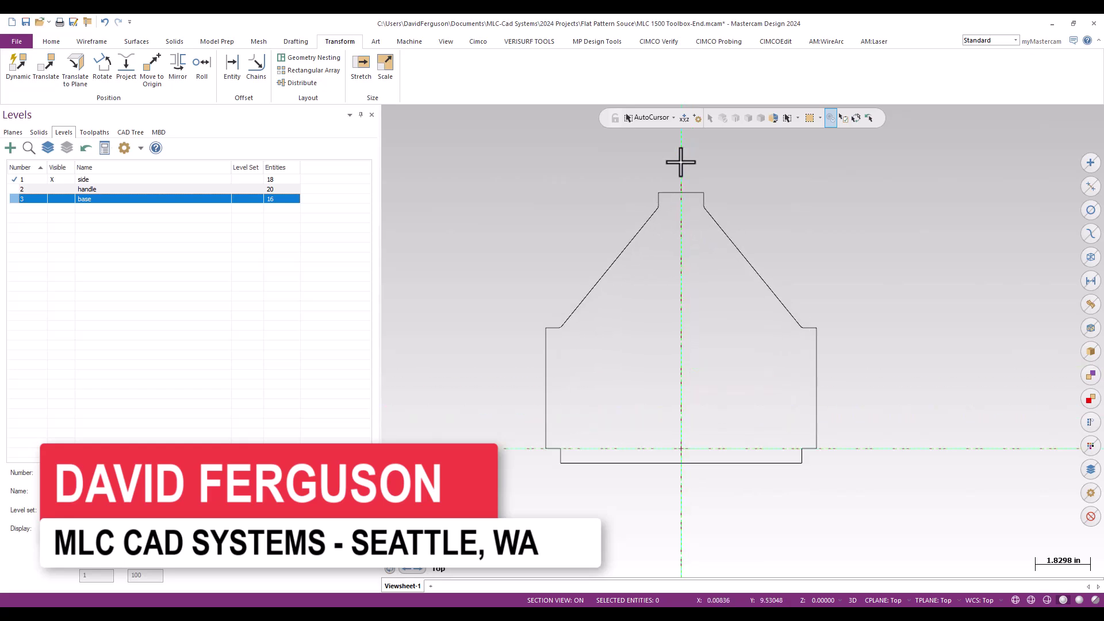
scroll(632, 510, "up", 1)
scroll(650, 394, "down", 2)
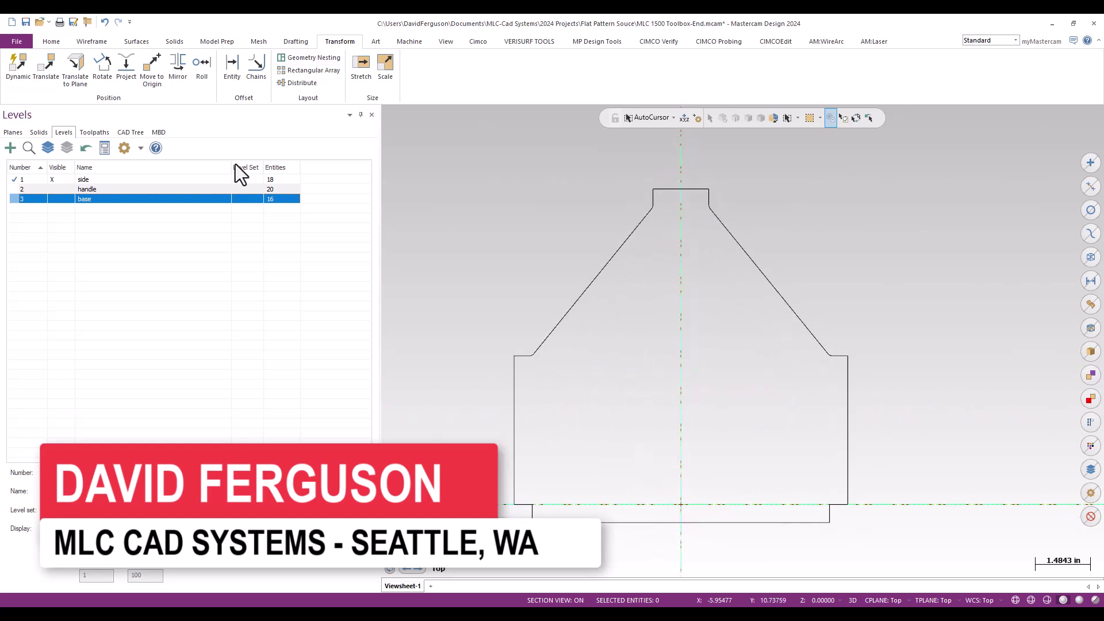
left_click(92, 133)
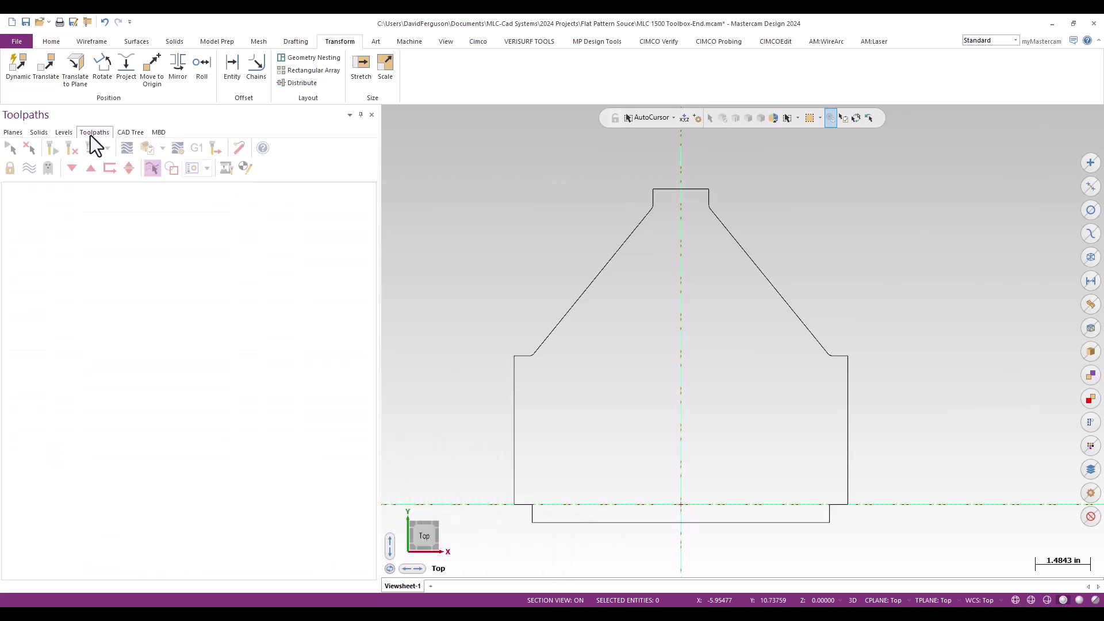
left_click(408, 42)
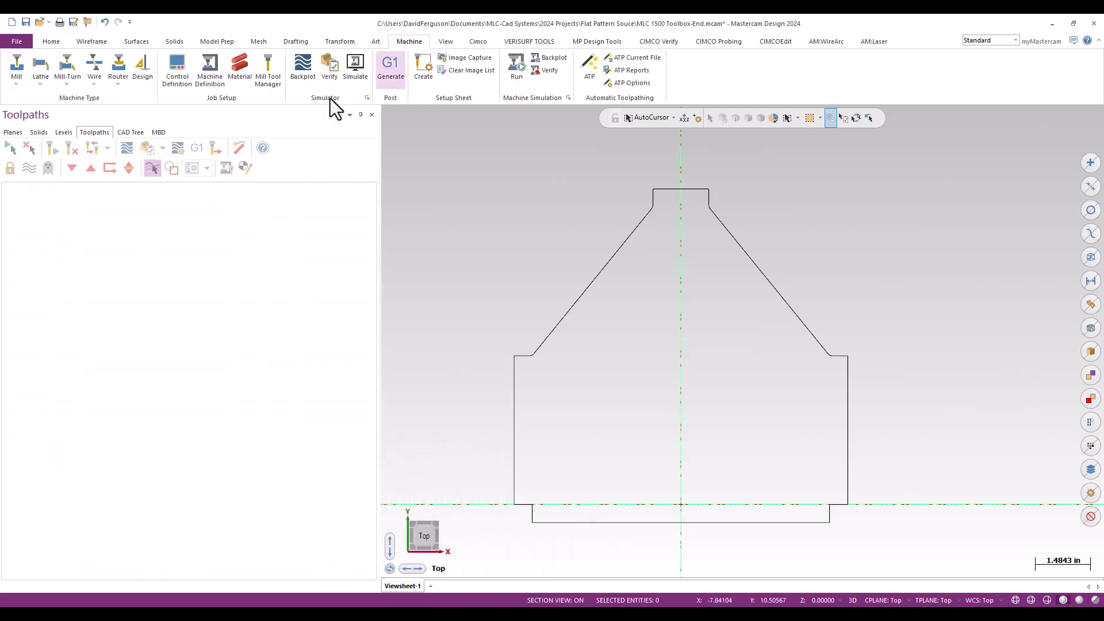
left_click(12, 84)
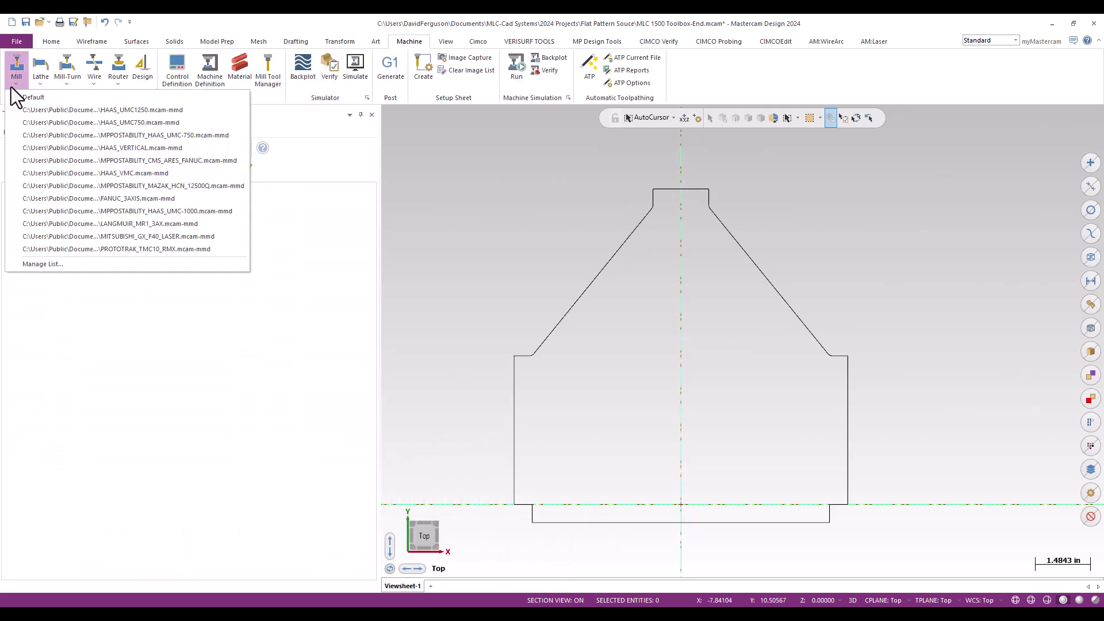
left_click(79, 236)
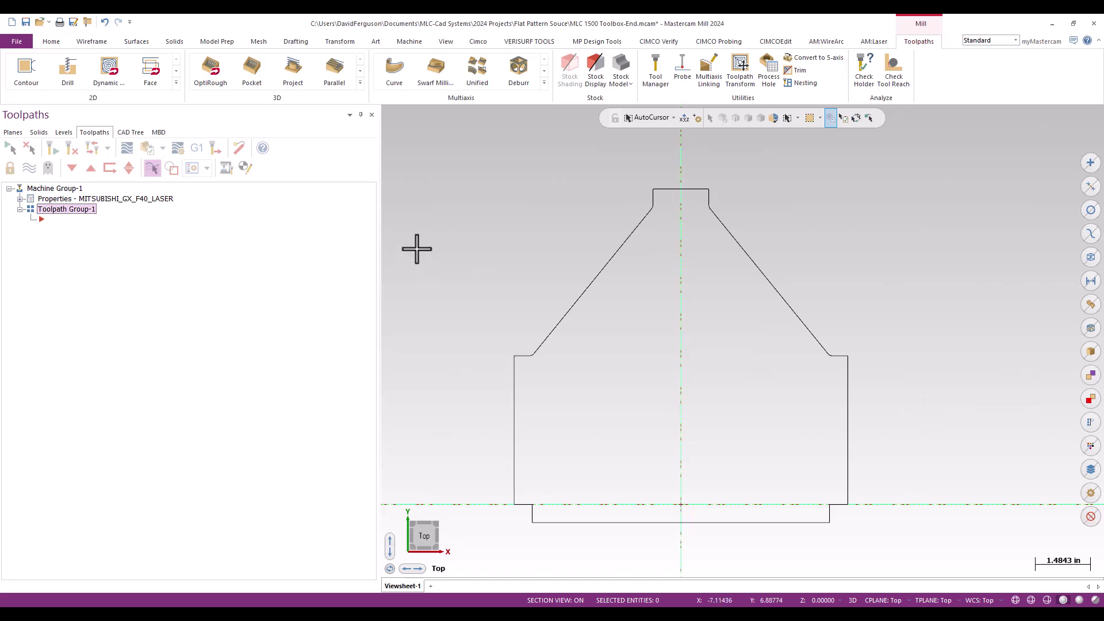
Toggle the side level's geometry off and back on in the Levels list
scroll(419, 230, "down", 1)
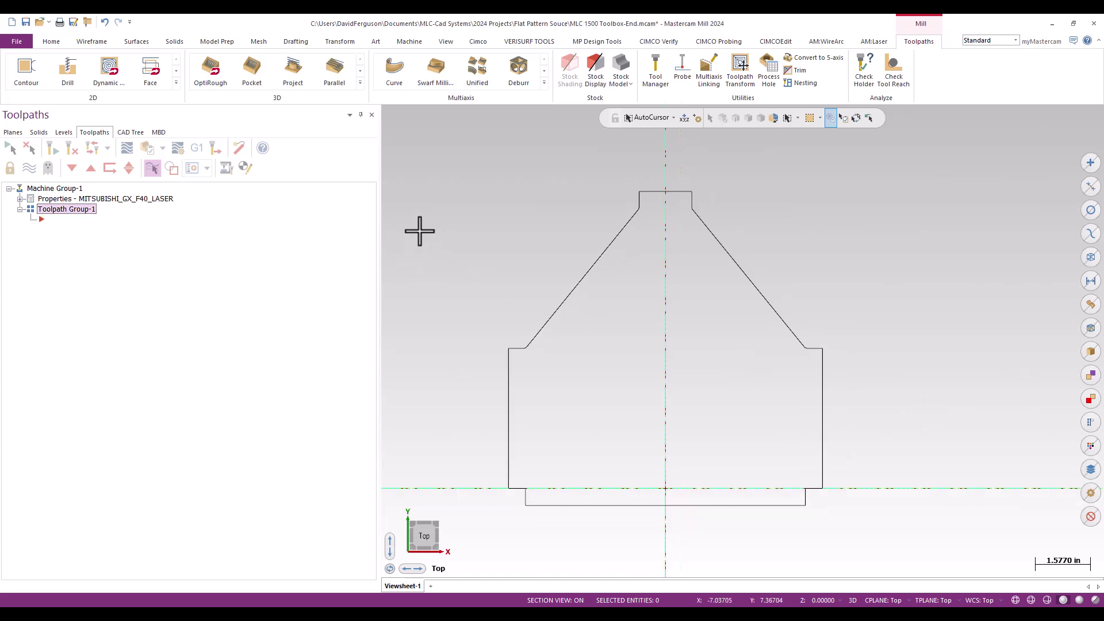
left_click(64, 133)
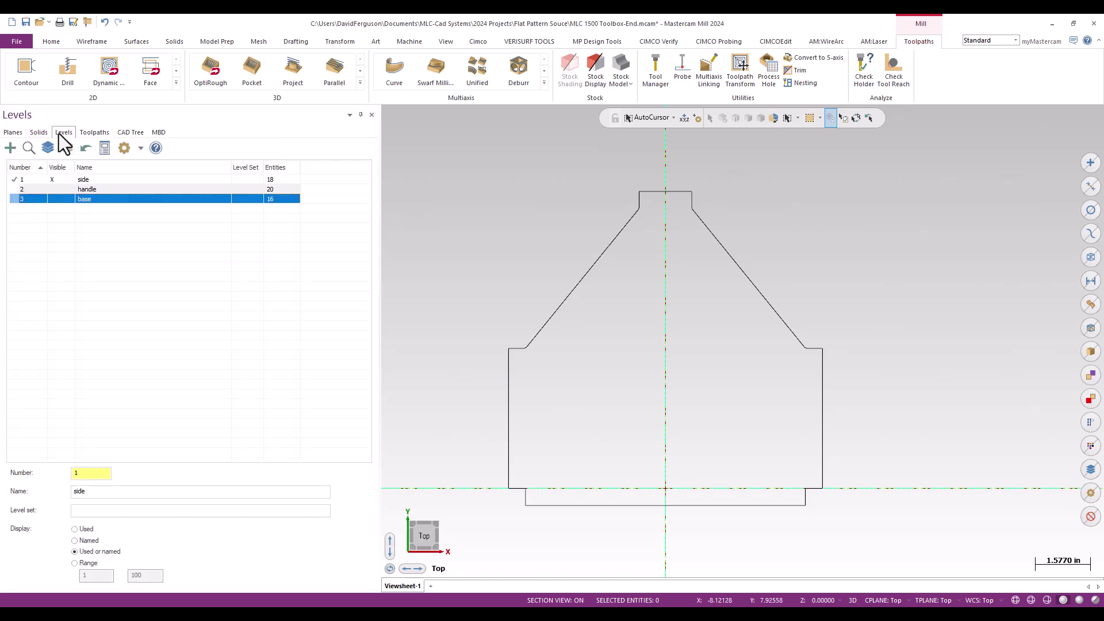
left_click(54, 179)
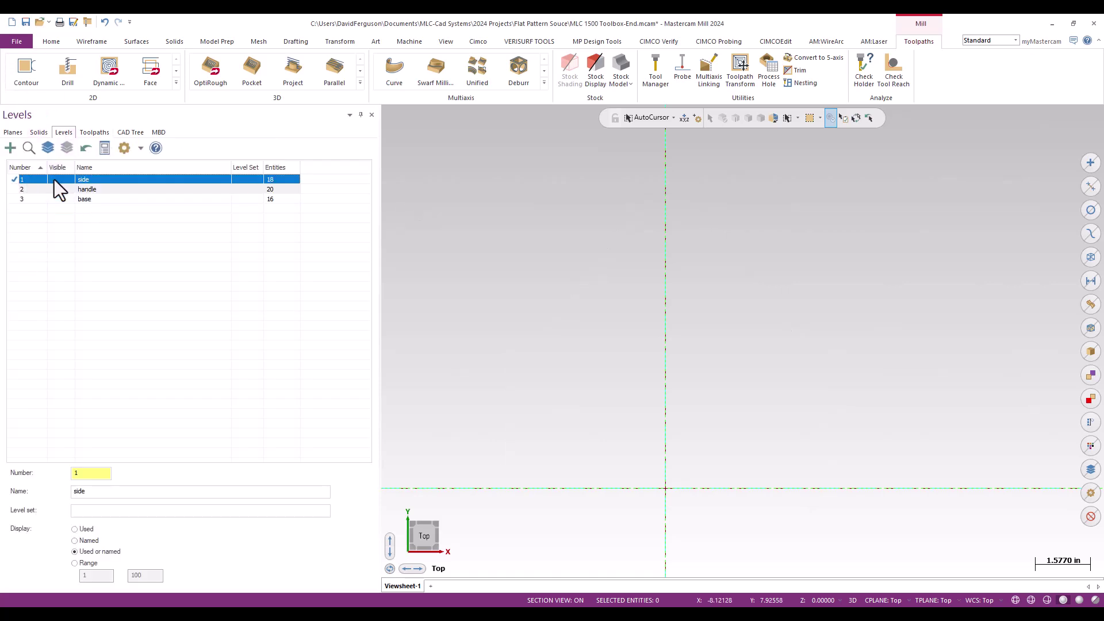
left_click(56, 180)
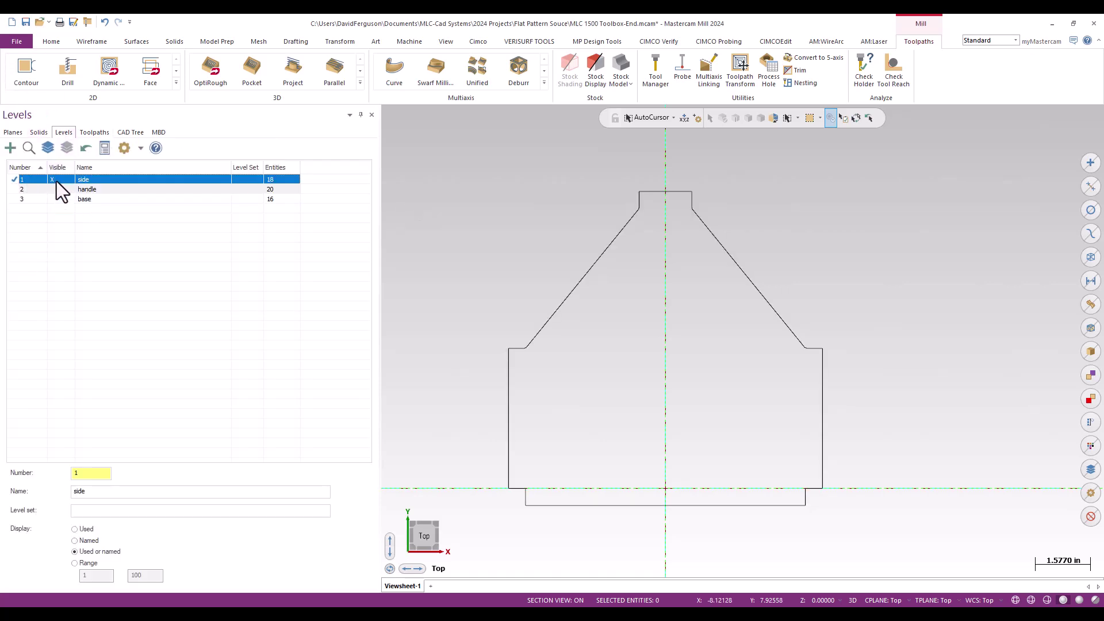
left_click(90, 42)
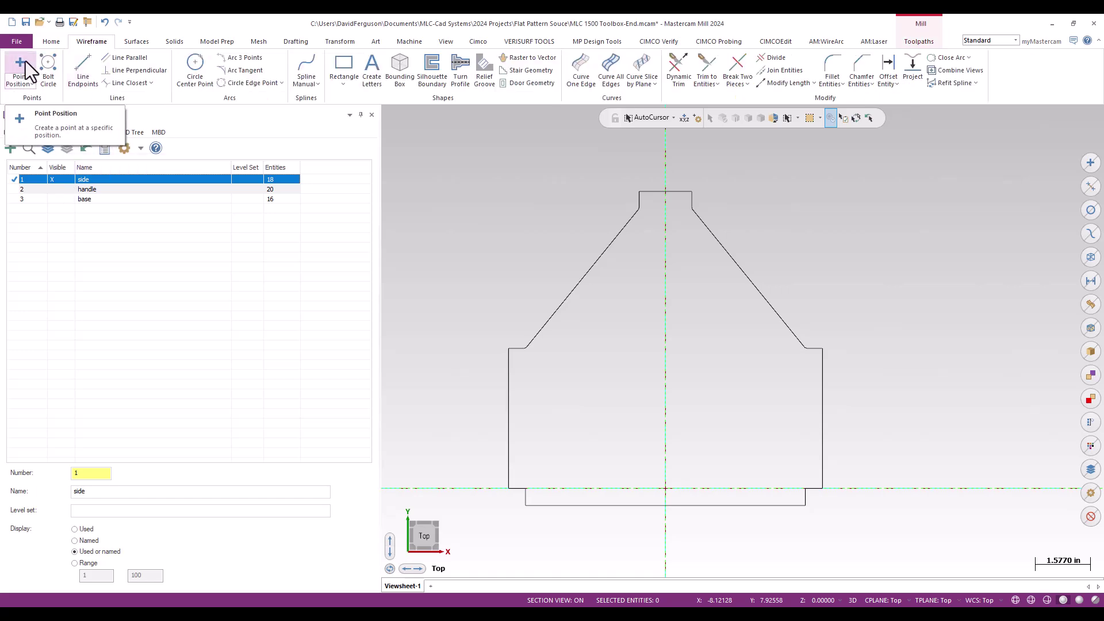
right_click(526, 216)
left_click(496, 189)
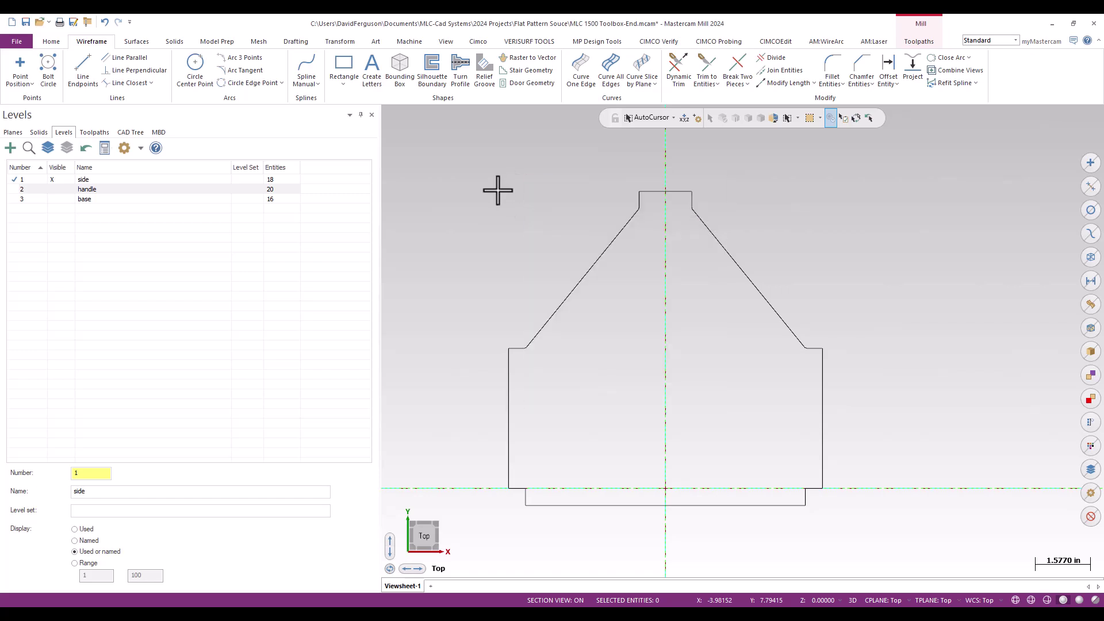
Place a point offset 0.25 in along X from the part's right vertical edge
left_click(23, 68)
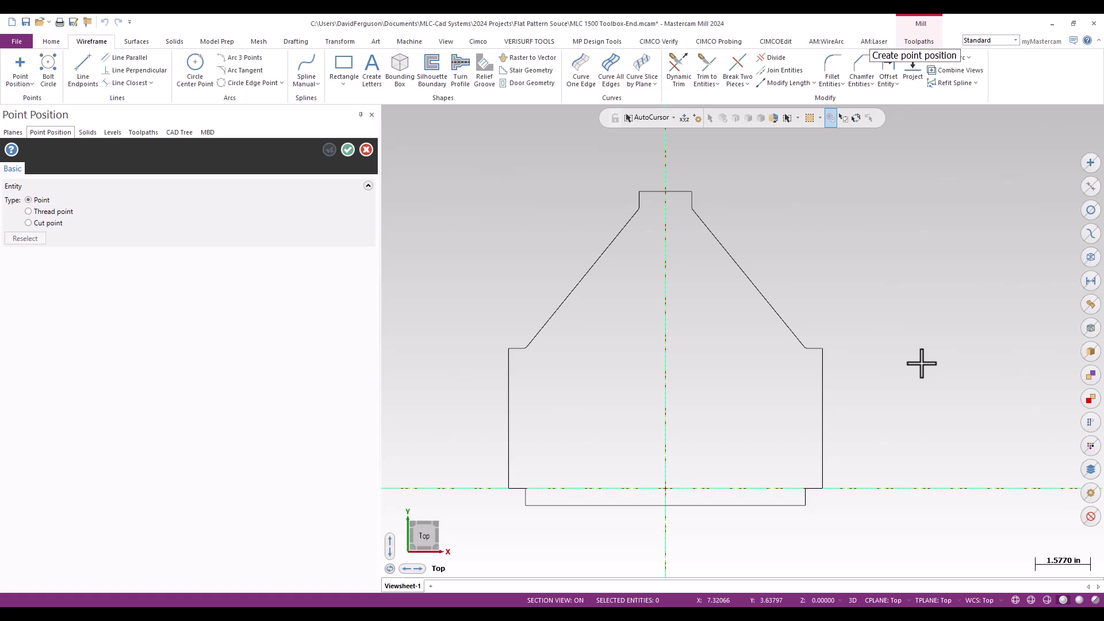
left_click(822, 418)
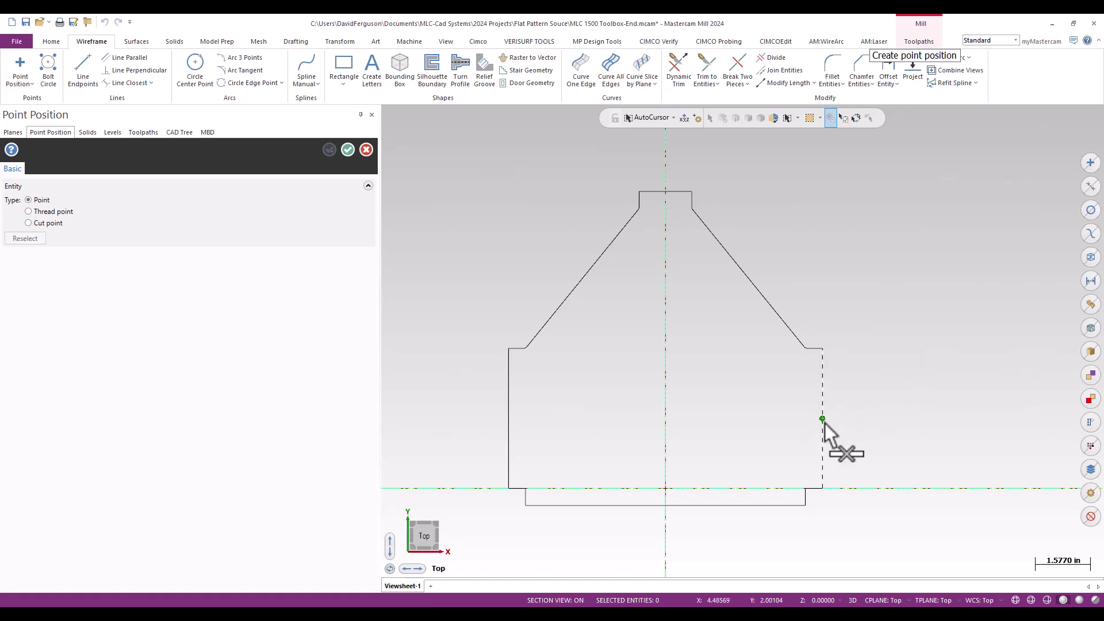
left_click(823, 419)
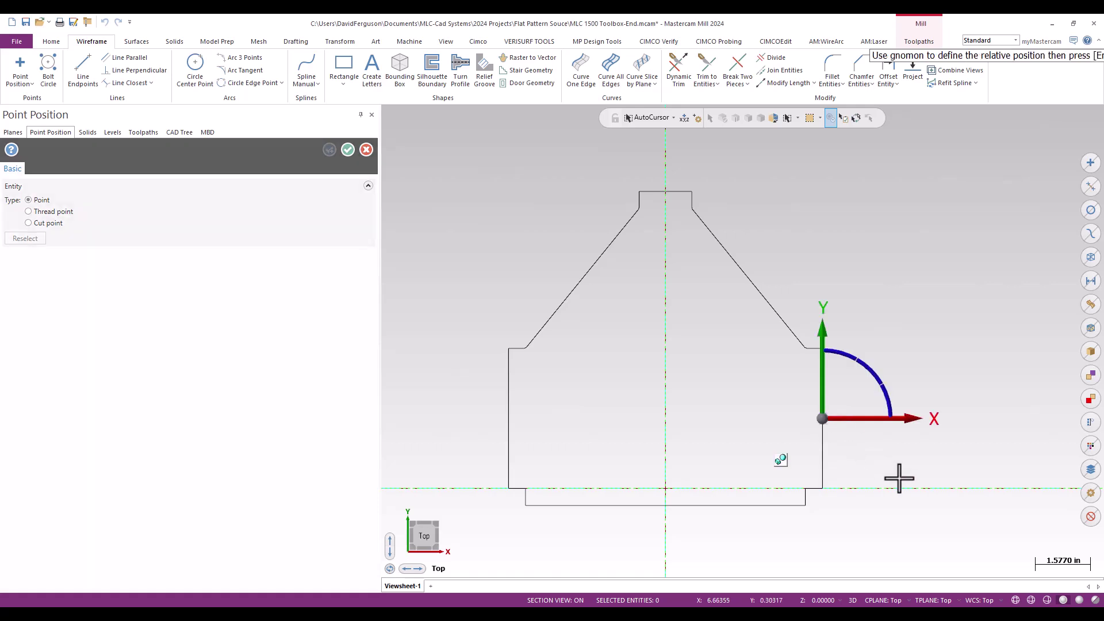
left_click(851, 418)
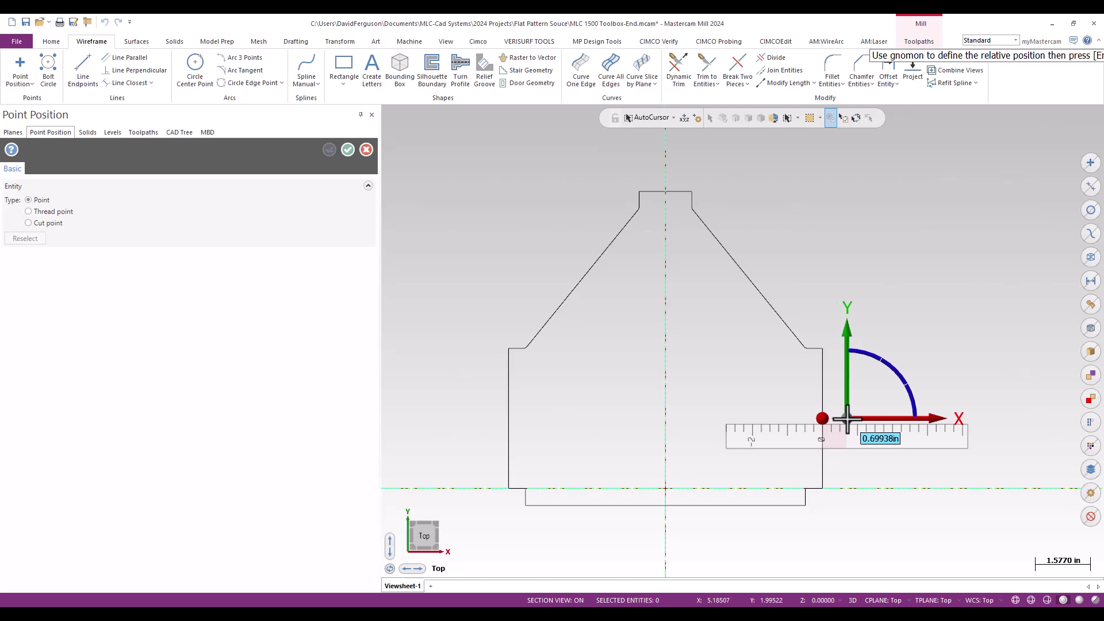
type(".25")
key("Return")
key("Return")
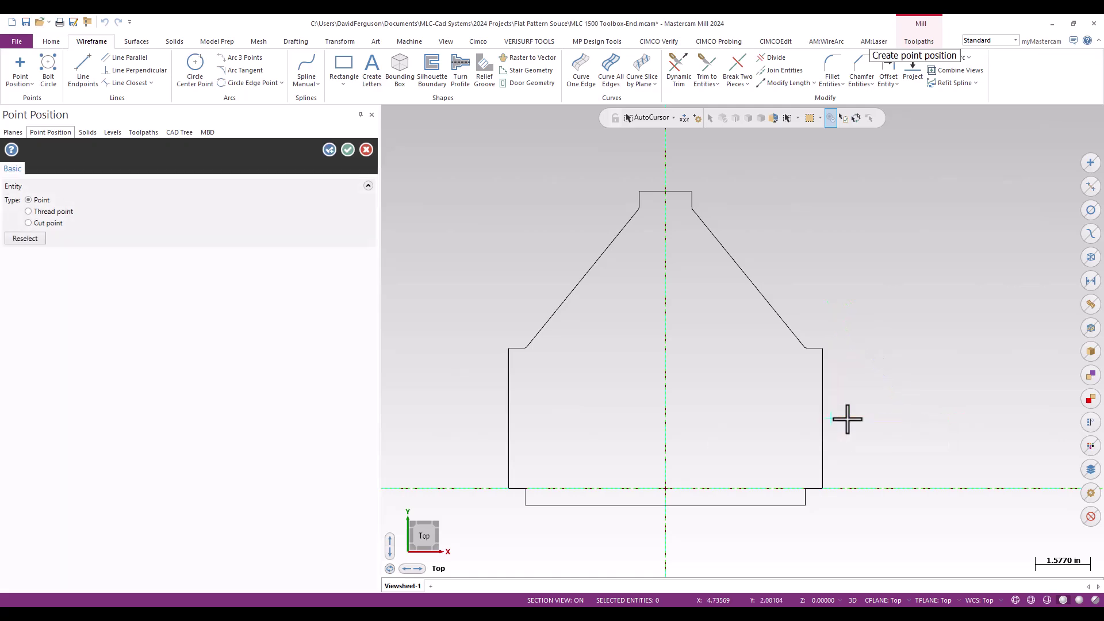
Finish the offset point and zoom in and out to confirm it sits outside the right edge
left_click(348, 151)
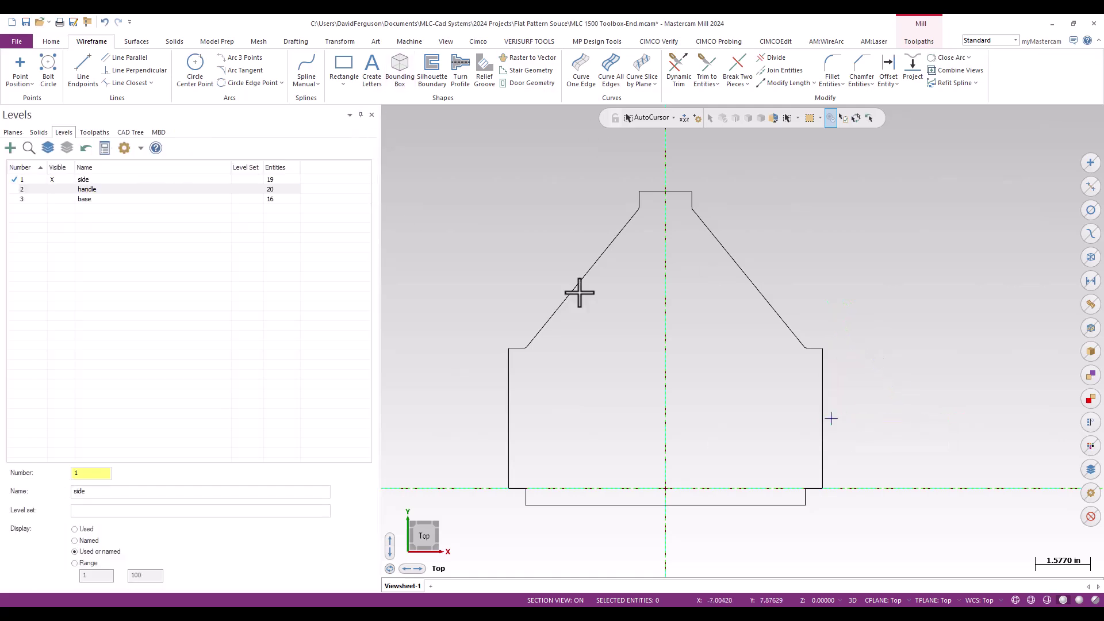
scroll(820, 431, "up", 5)
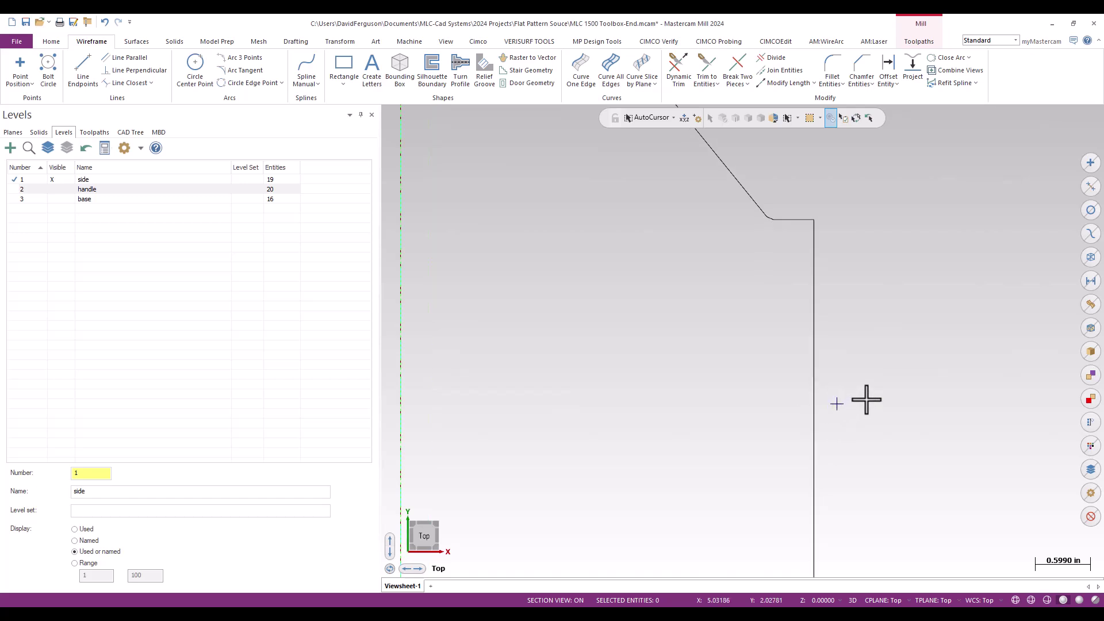
scroll(862, 345, "down", 3)
scroll(931, 385, "down", 3)
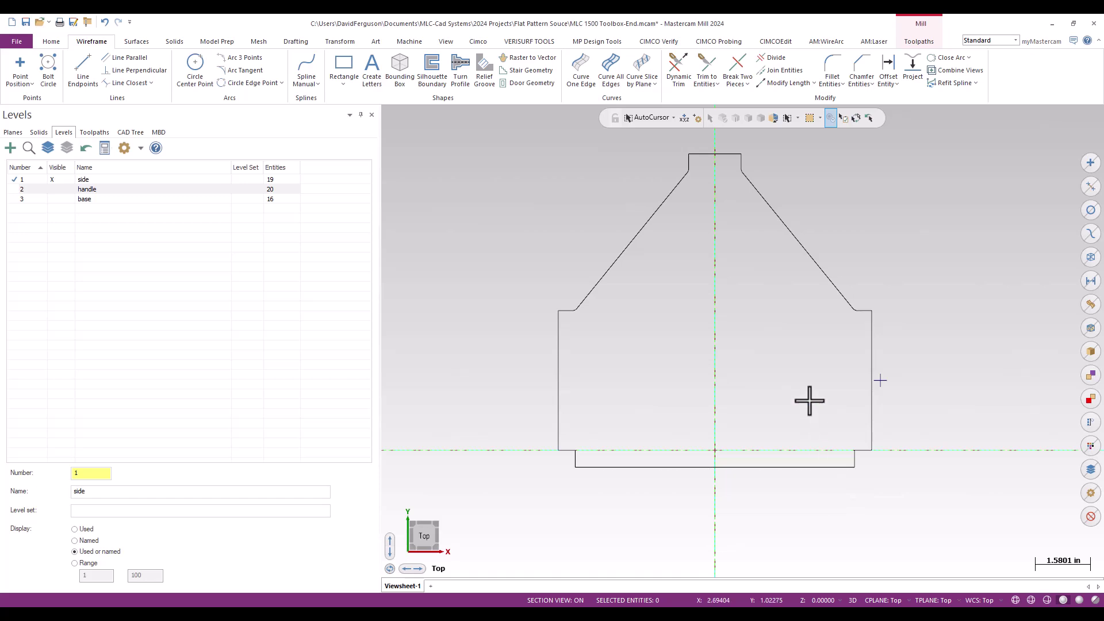
scroll(747, 420, "down", 1)
scroll(808, 259, "up", 2)
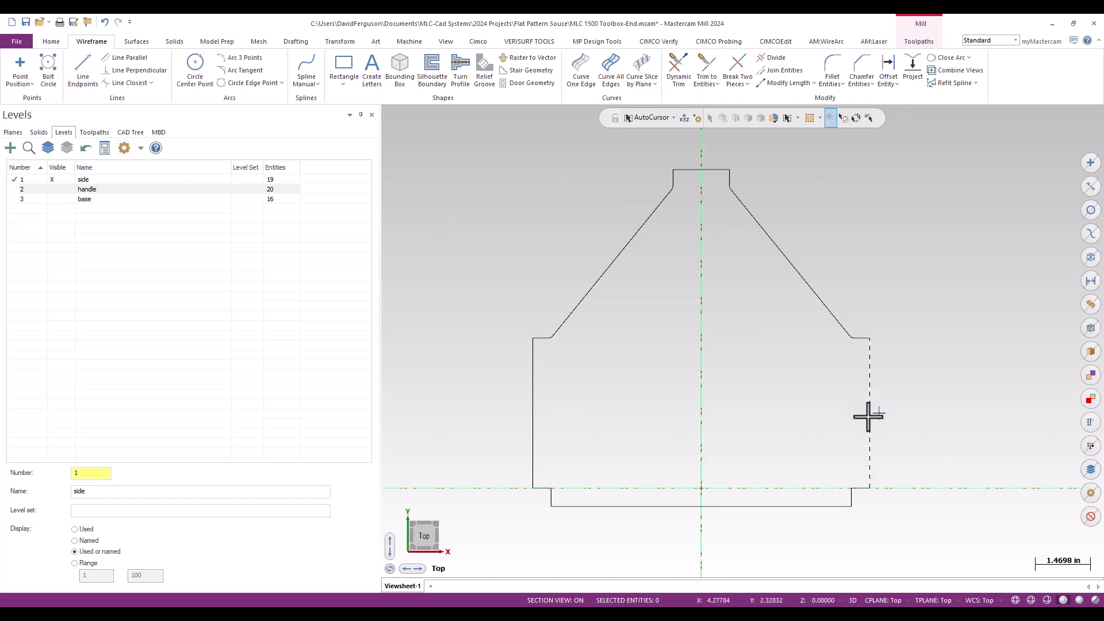
scroll(888, 415, "up", 1)
scroll(889, 359, "down", 1)
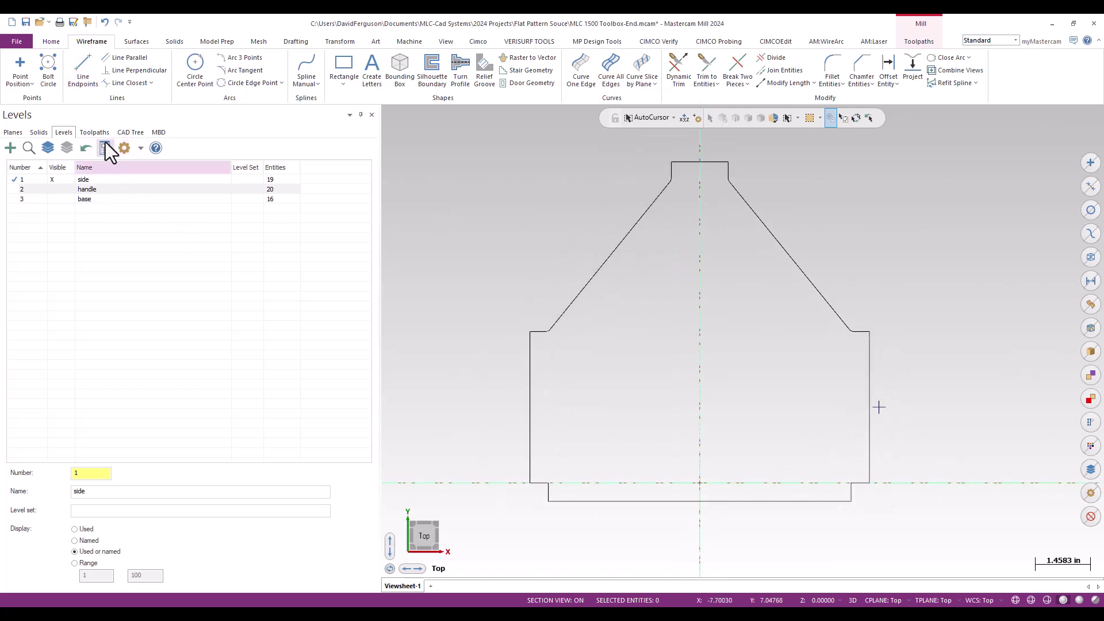
Start a new 2D Contour toolpath from the full toolpath gallery
left_click(92, 132)
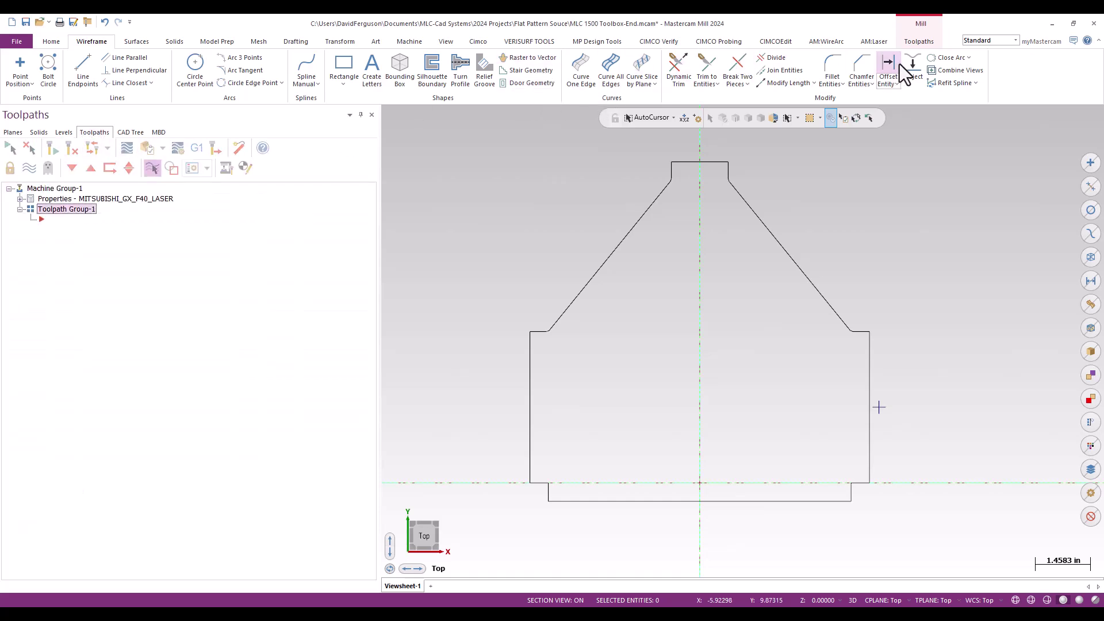
left_click(915, 42)
left_click(176, 83)
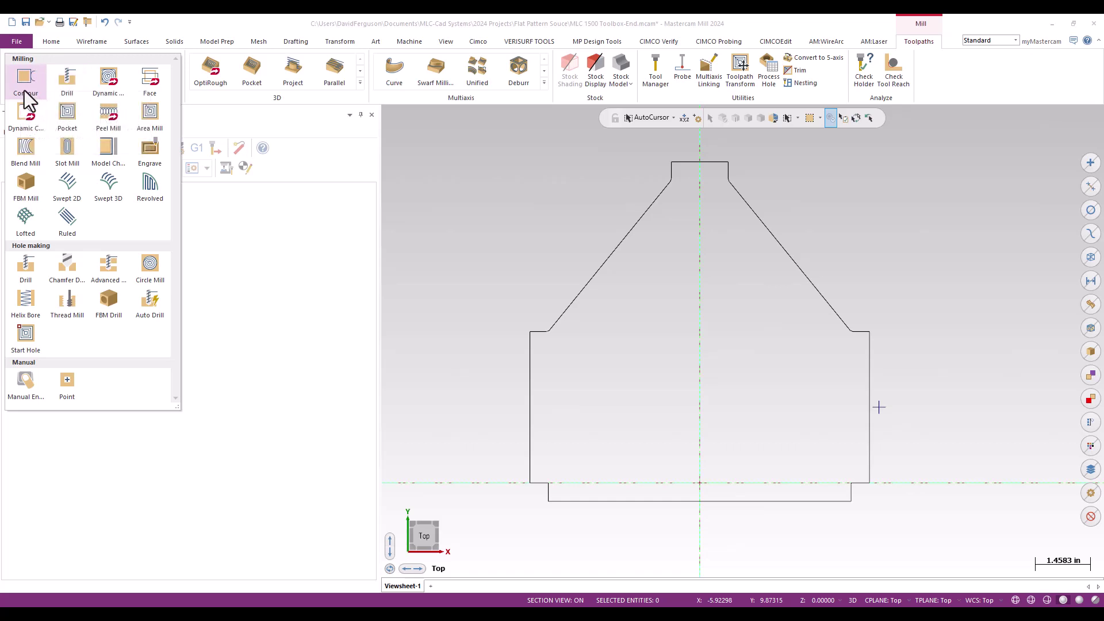
left_click(19, 76)
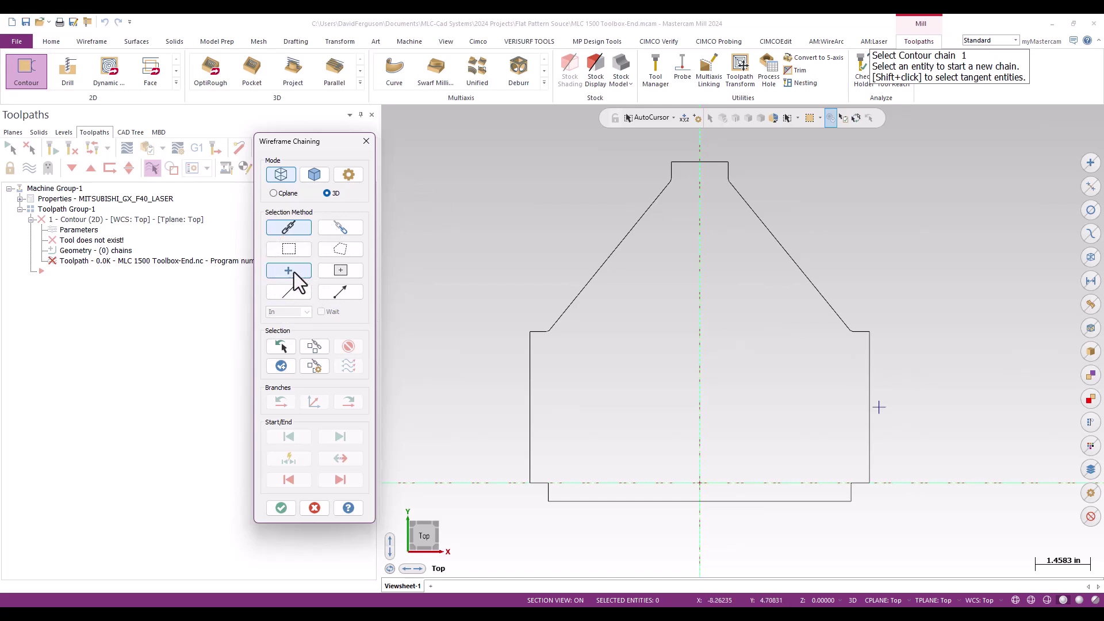
Select the offset point as a single entity, then chain the entire part outline and accept
left_click(295, 271)
left_click(883, 410)
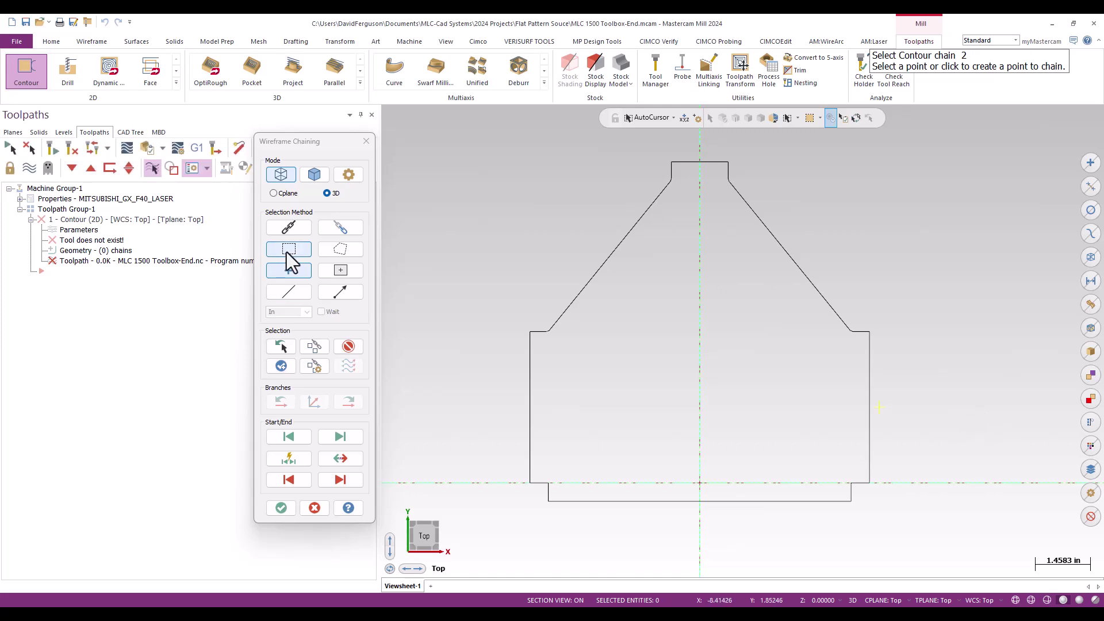
left_click(289, 229)
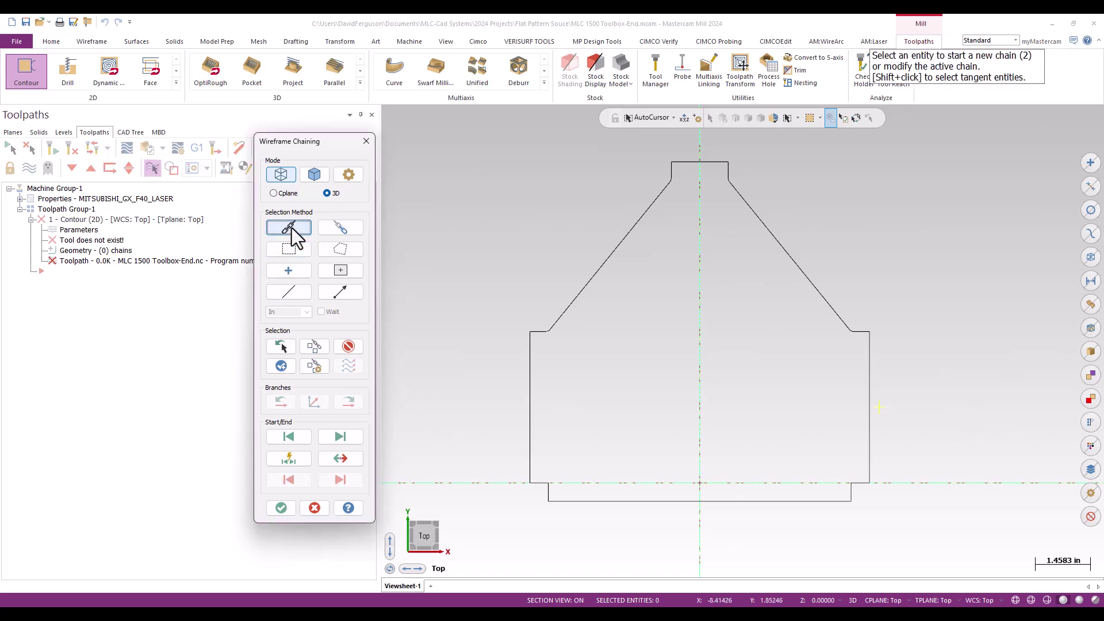
left_click(872, 348)
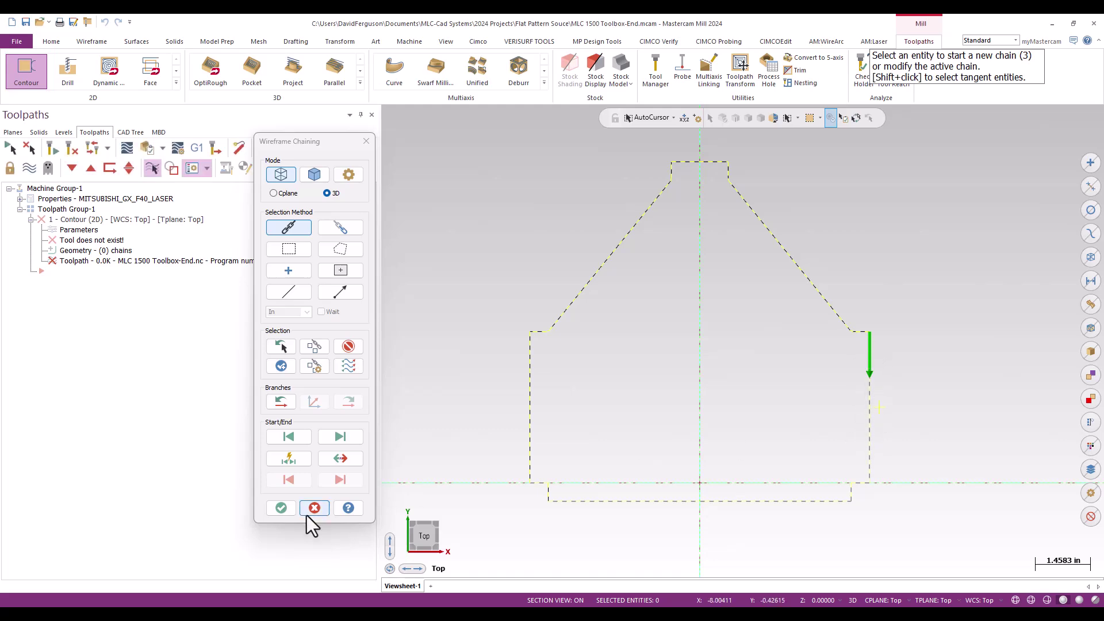
left_click(279, 511)
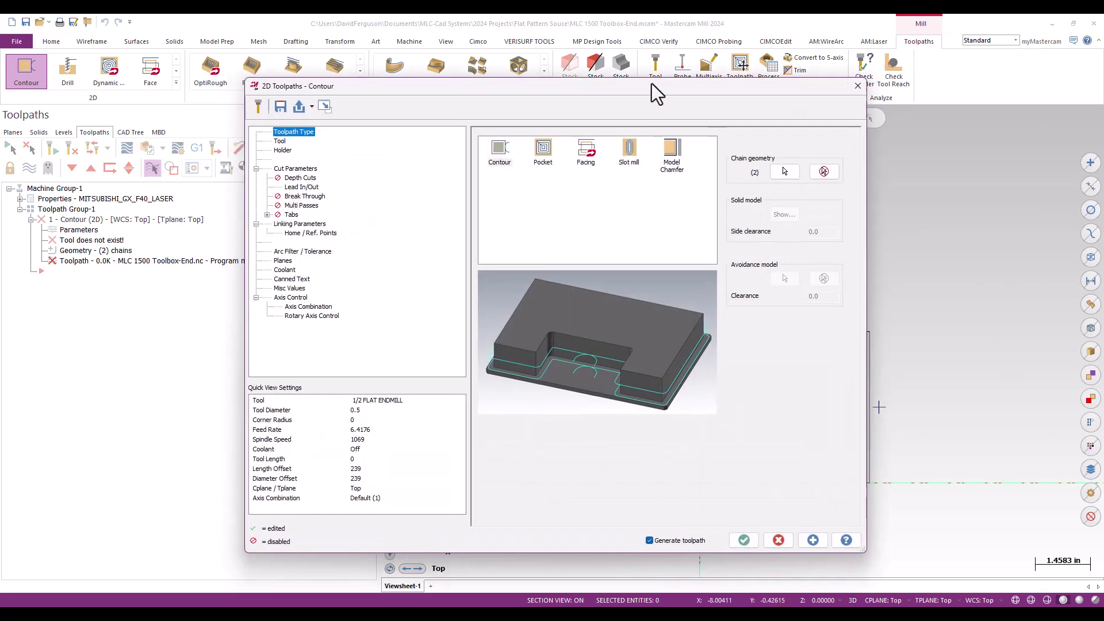
Define a new flat endmill with 0.004 cutting diameter, 4 overall length and 1 cutting length
left_click(295, 137)
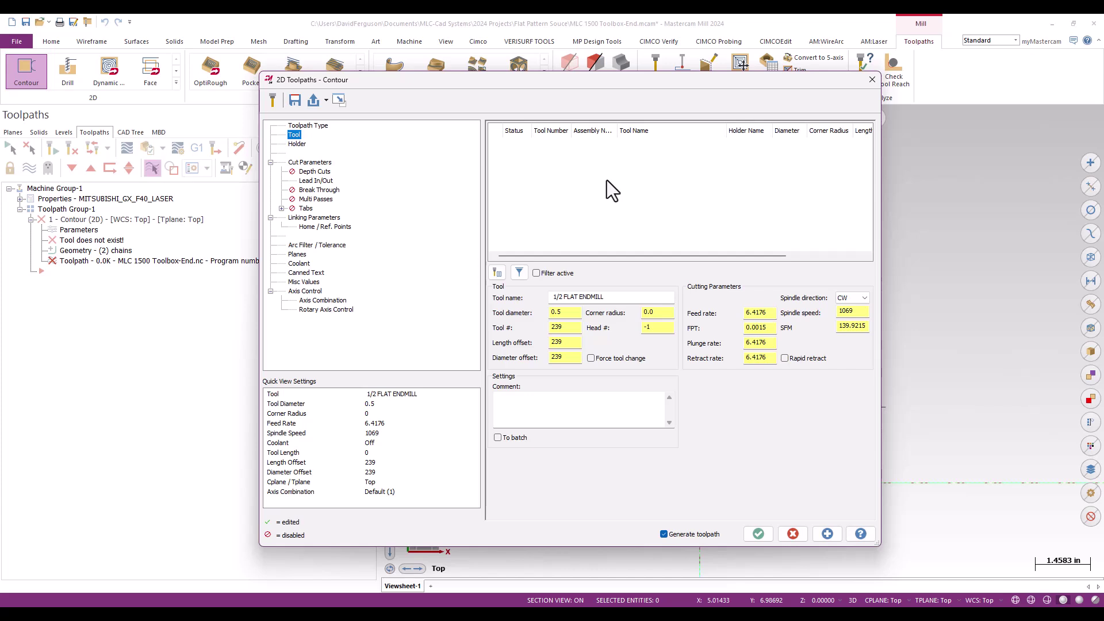
right_click(557, 165)
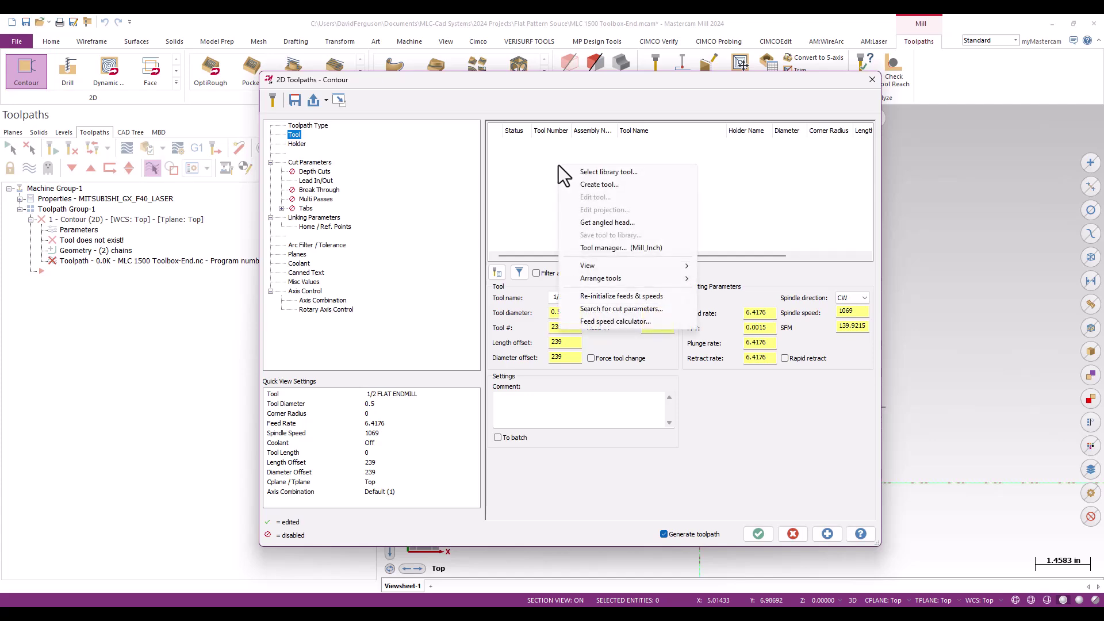
left_click(583, 185)
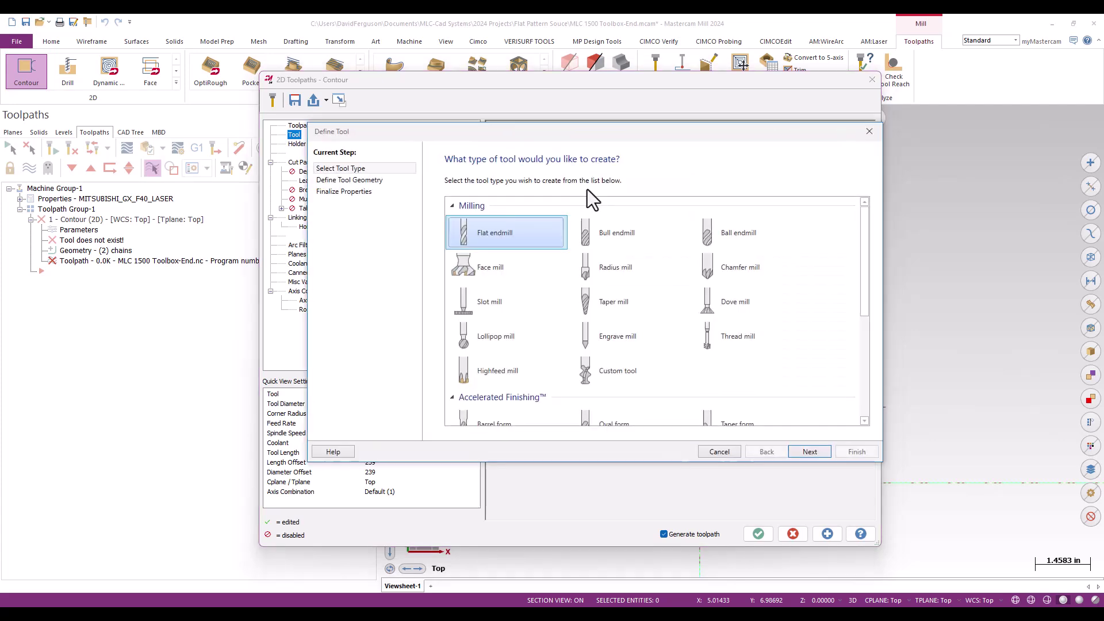
left_click(807, 452)
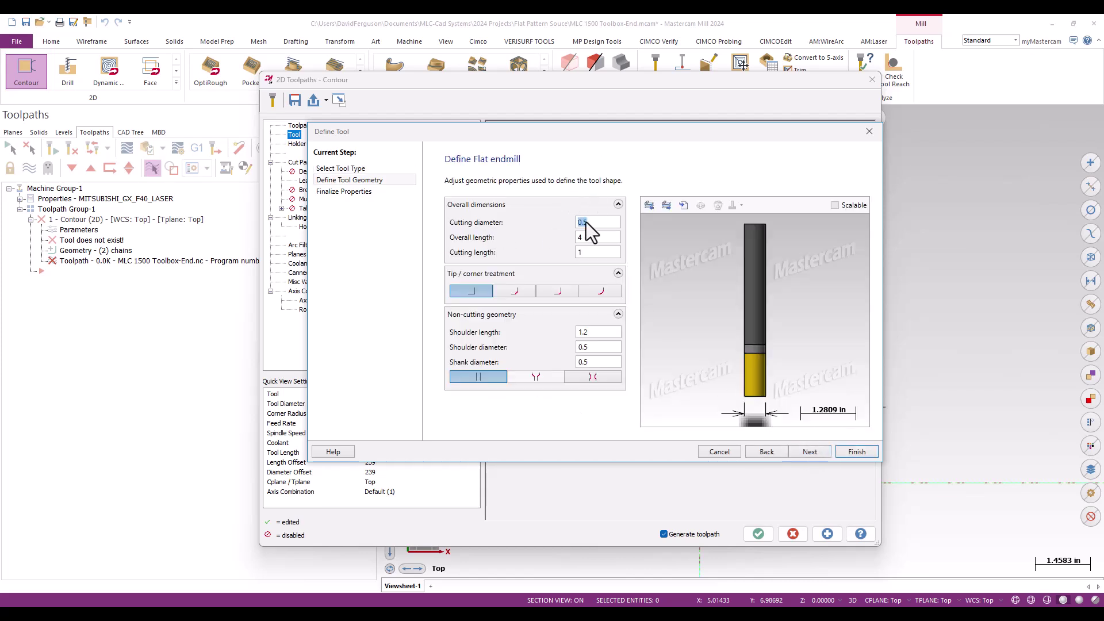
type(".004")
key("Tab")
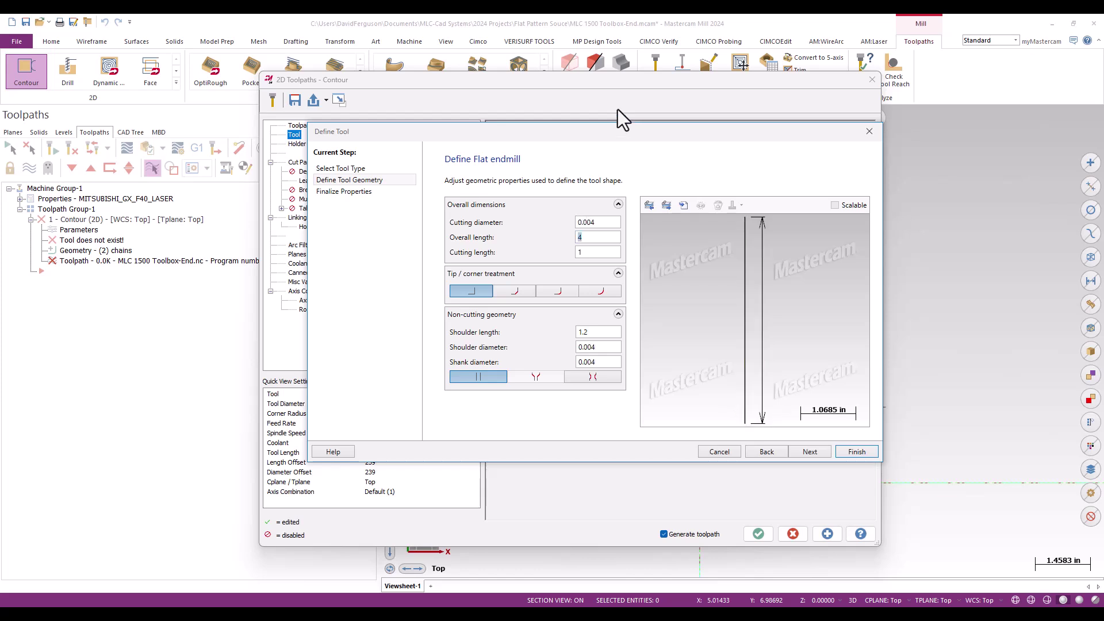
key("Tab")
mouse_move(752, 394)
middle_mouse_down()
mouse_move(751, 370)
mouse_move(771, 408)
mouse_move(751, 426)
mouse_move(768, 377)
mouse_move(725, 364)
mouse_move(755, 394)
middle_mouse_up()
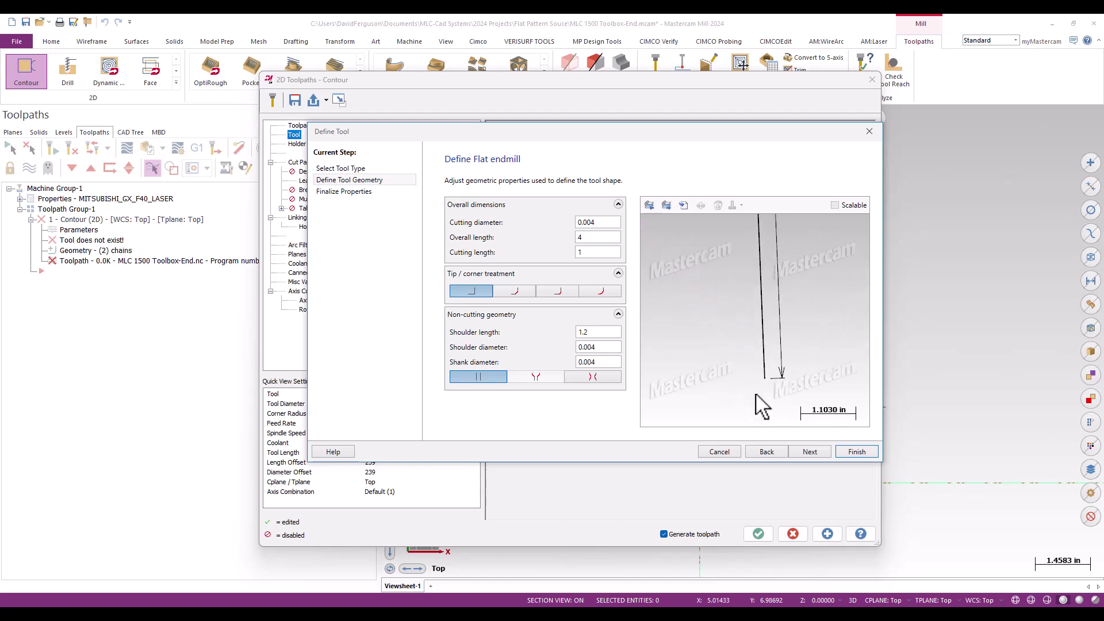
Name the new tool '0.004 Laser' and finish adding it to the contour
left_click(353, 192)
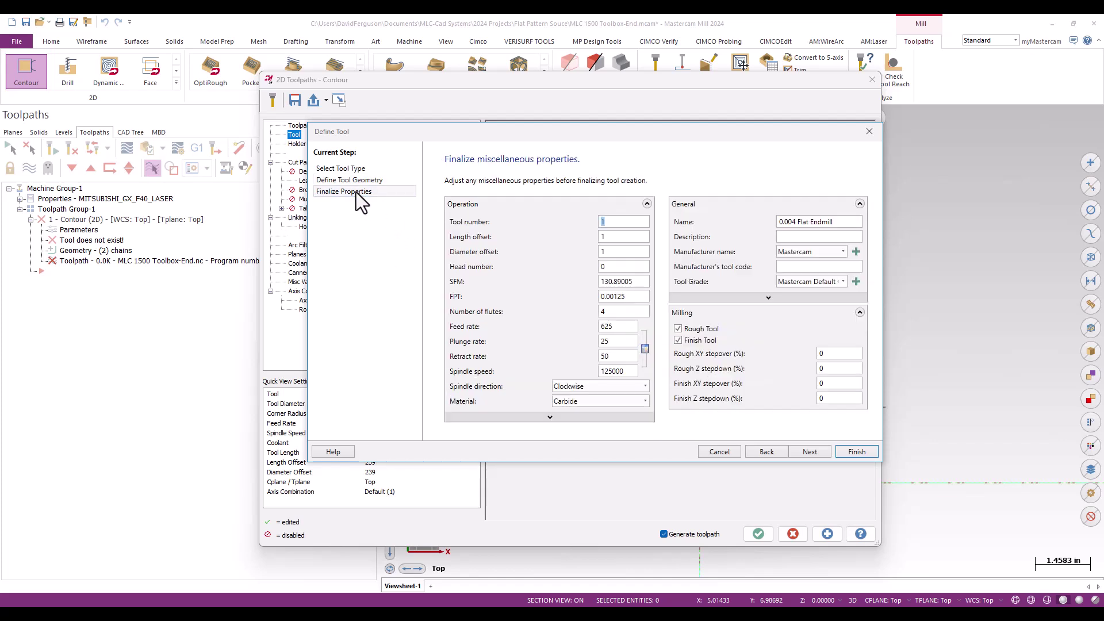
left_click(845, 221)
key("BackSpace")
key("BackSpace")
key("BackSpace")
key("BackSpace")
key("BackSpace")
key("BackSpace")
key("BackSpace")
key("BackSpace")
key("BackSpace")
key("BackSpace")
type("Laser")
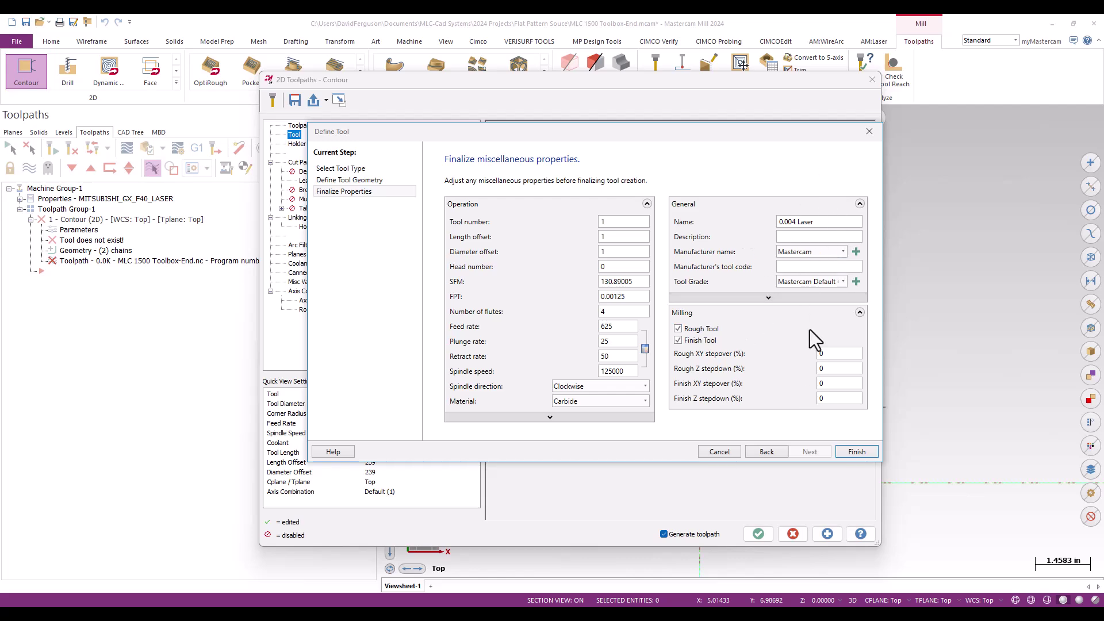
left_click(849, 453)
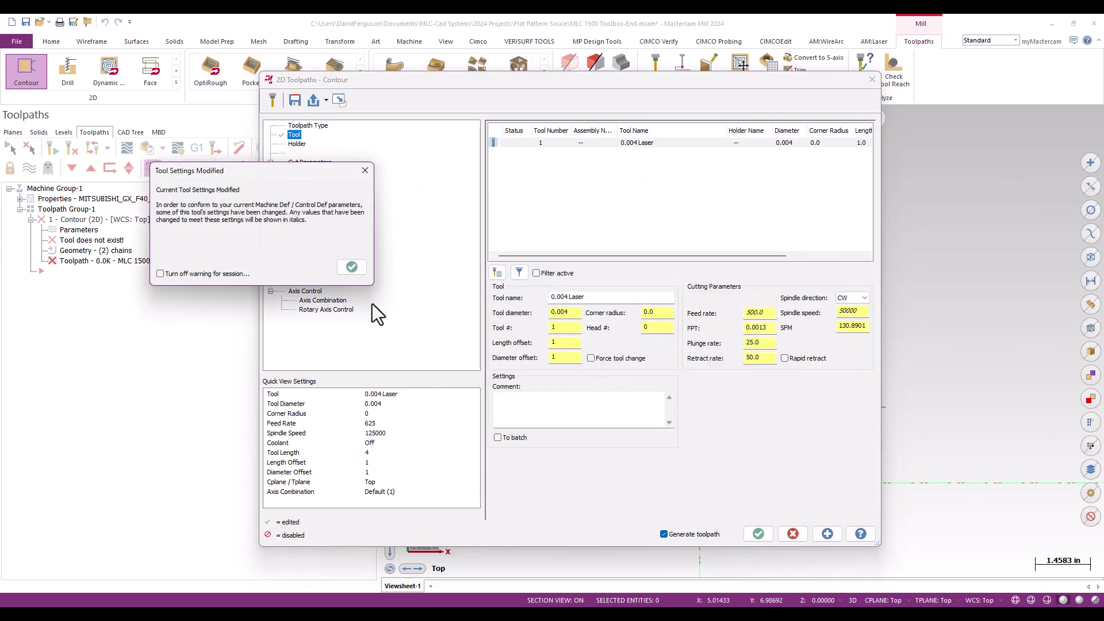
Set Roll cutter around corners from Sharp to None in Cut Parameters
left_click(352, 267)
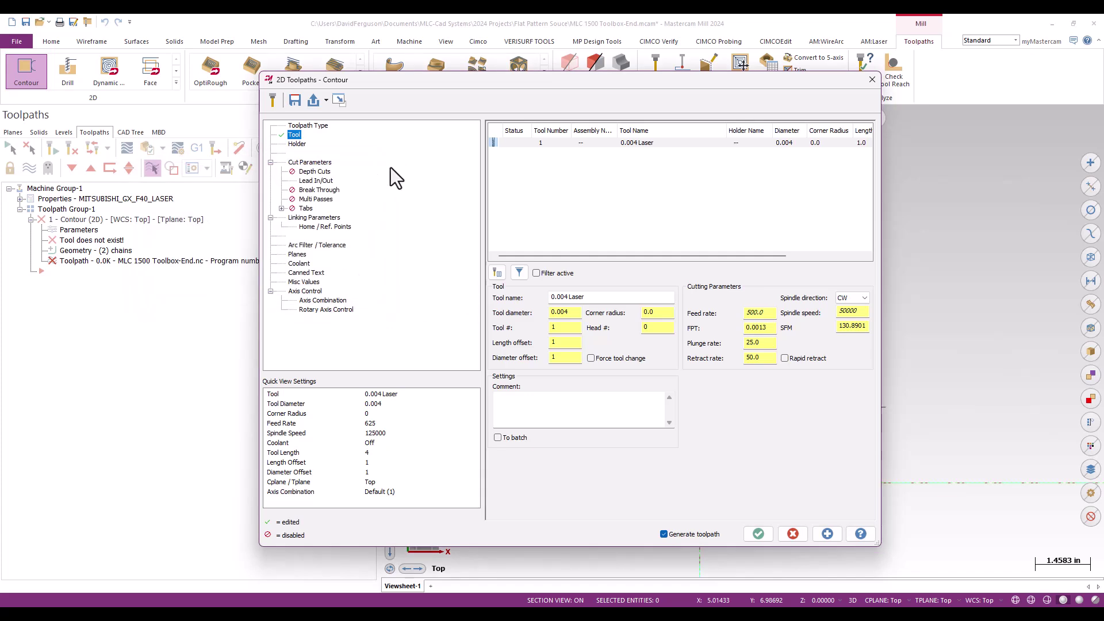
left_click(309, 162)
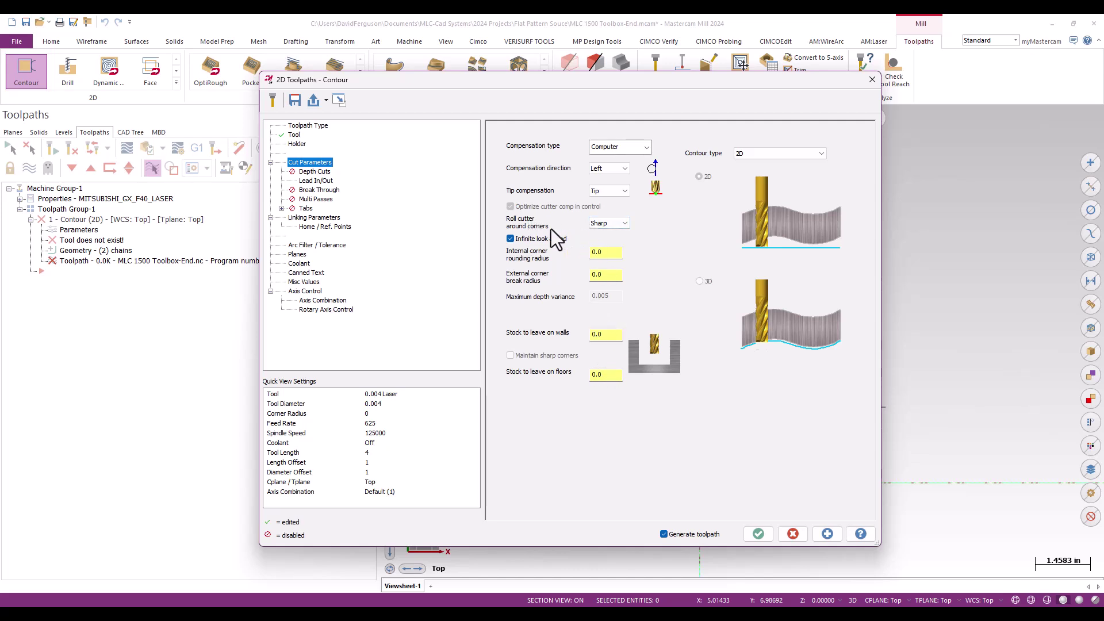
left_click(624, 224)
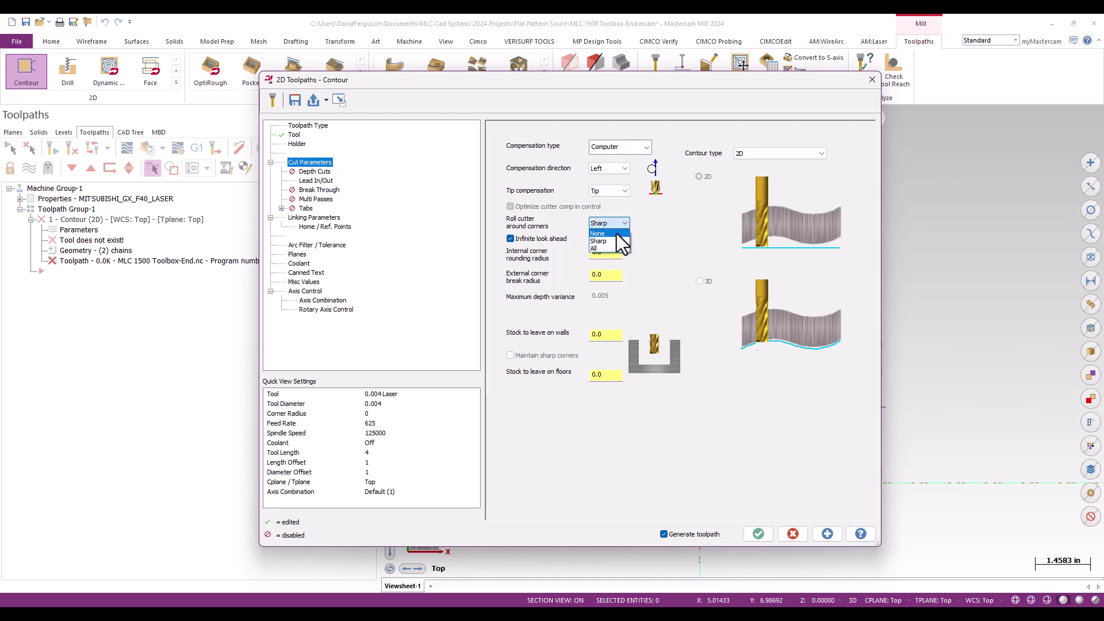
left_click(617, 233)
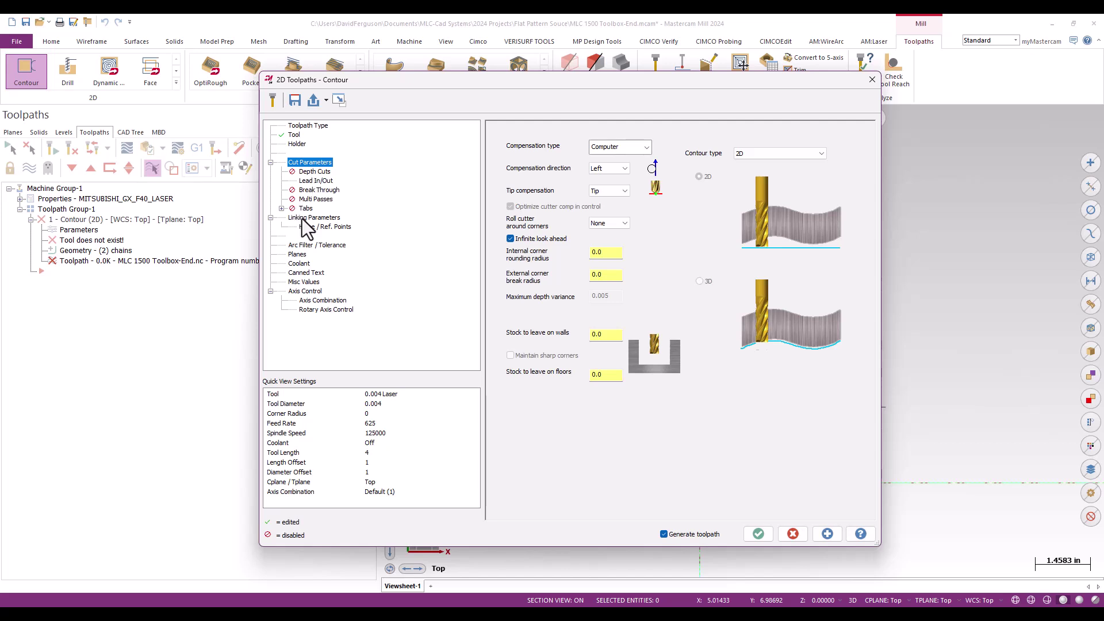
In Lead In/Out, turn off the Exit move and enable Use entry point
left_click(312, 181)
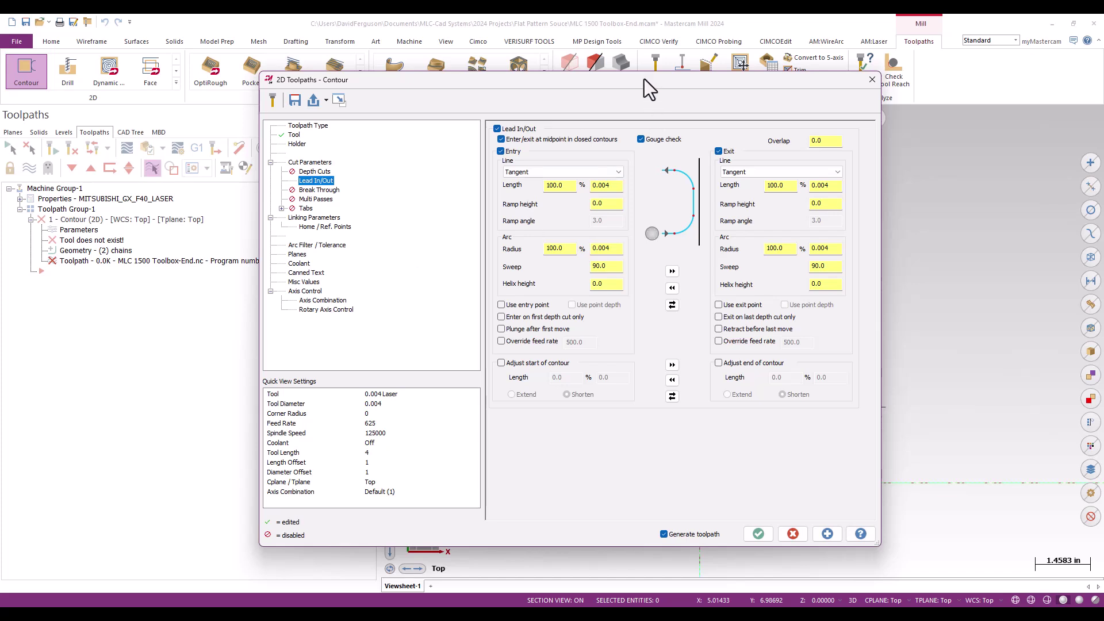
left_click_drag(647, 81, 587, 77)
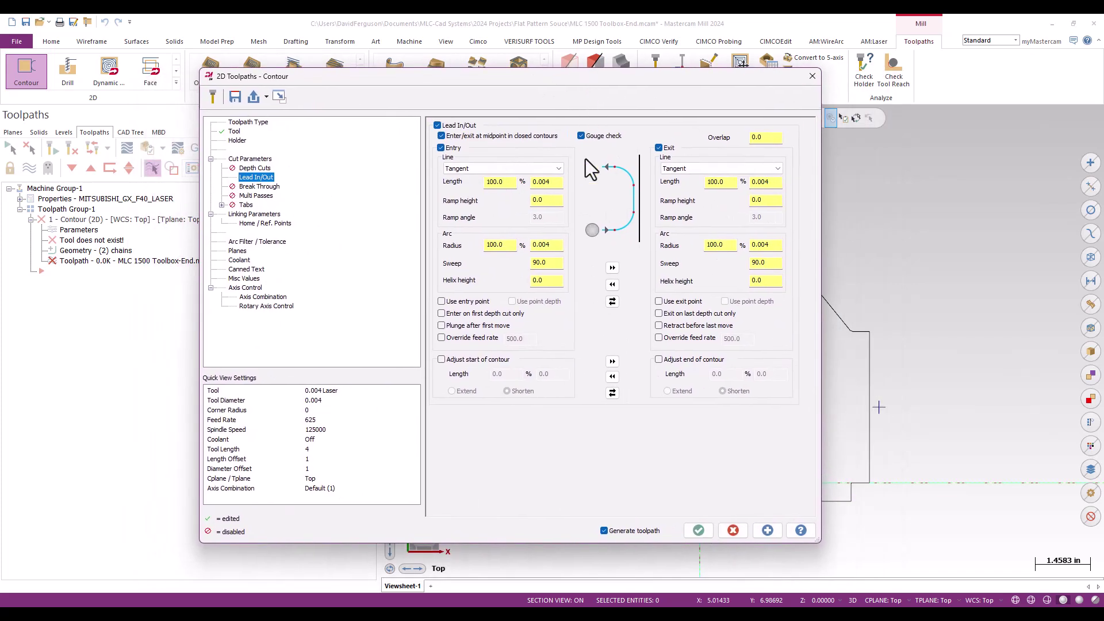
left_click(661, 147)
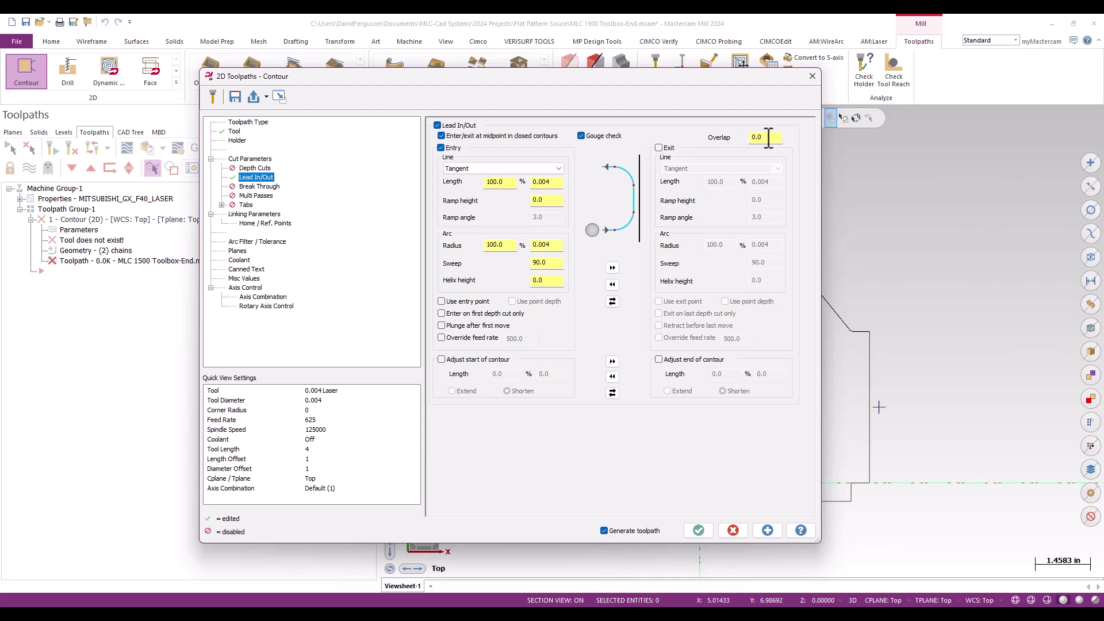
left_click(440, 301)
left_click_drag(582, 76, 417, 58)
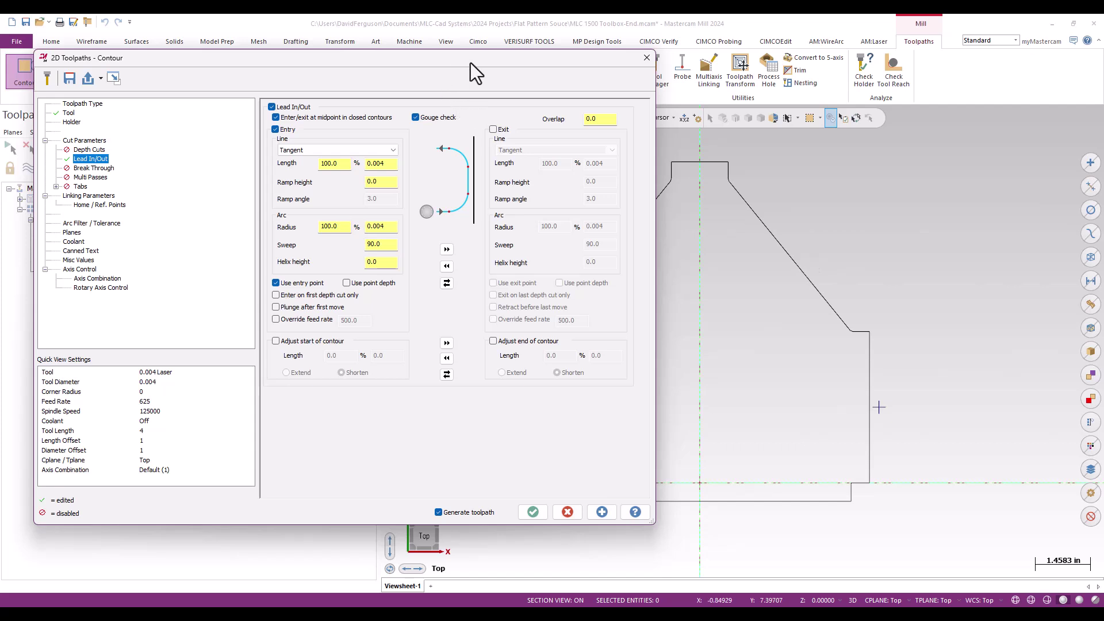
left_click_drag(492, 63, 690, 62)
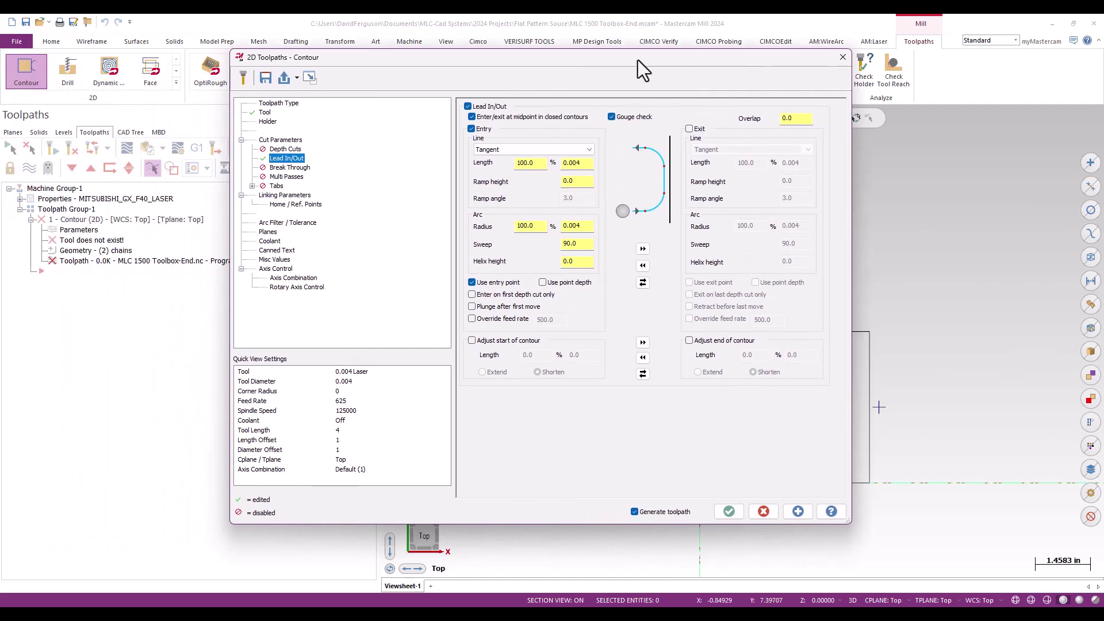
Review the Linking Parameters heights and accept the Contour settings to regenerate the toolpath
left_click(287, 194)
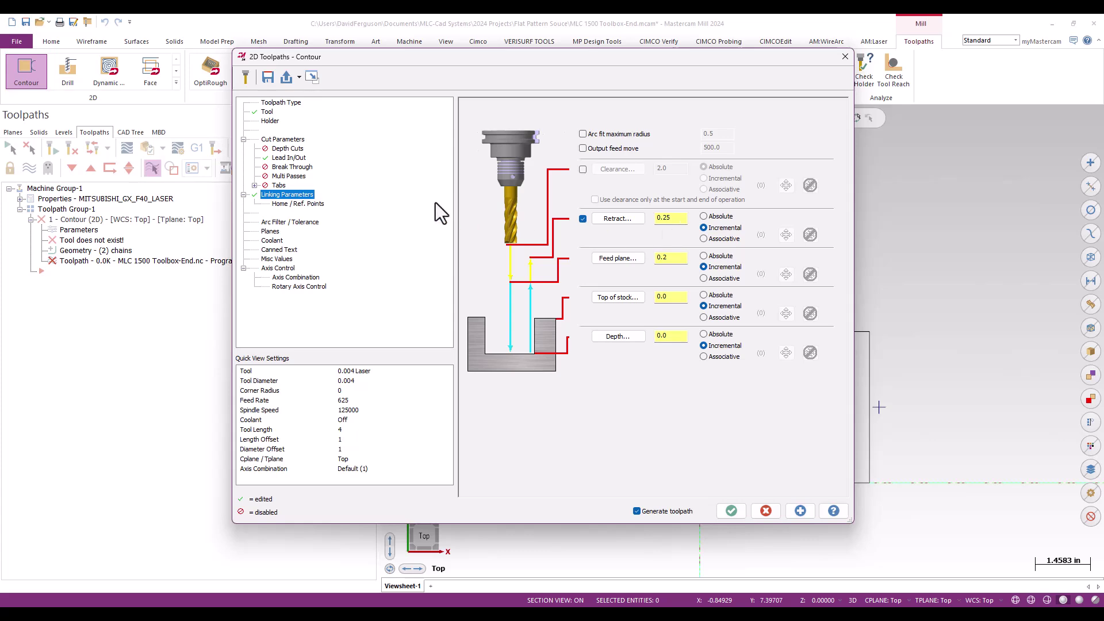
left_click(731, 510)
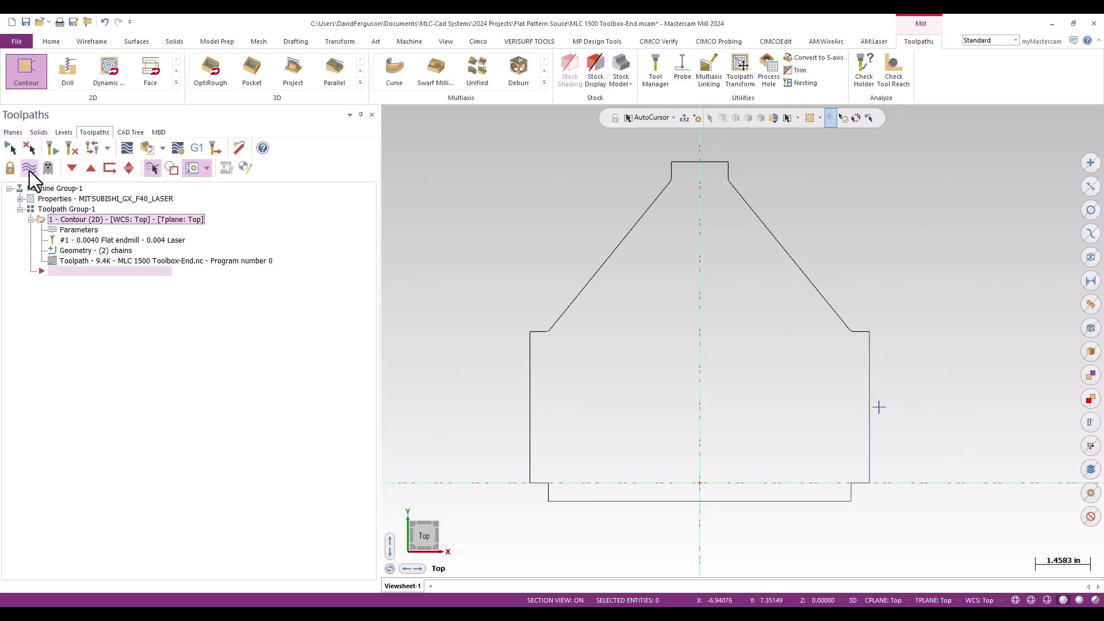
left_click(29, 168)
scroll(891, 399, "up", 5)
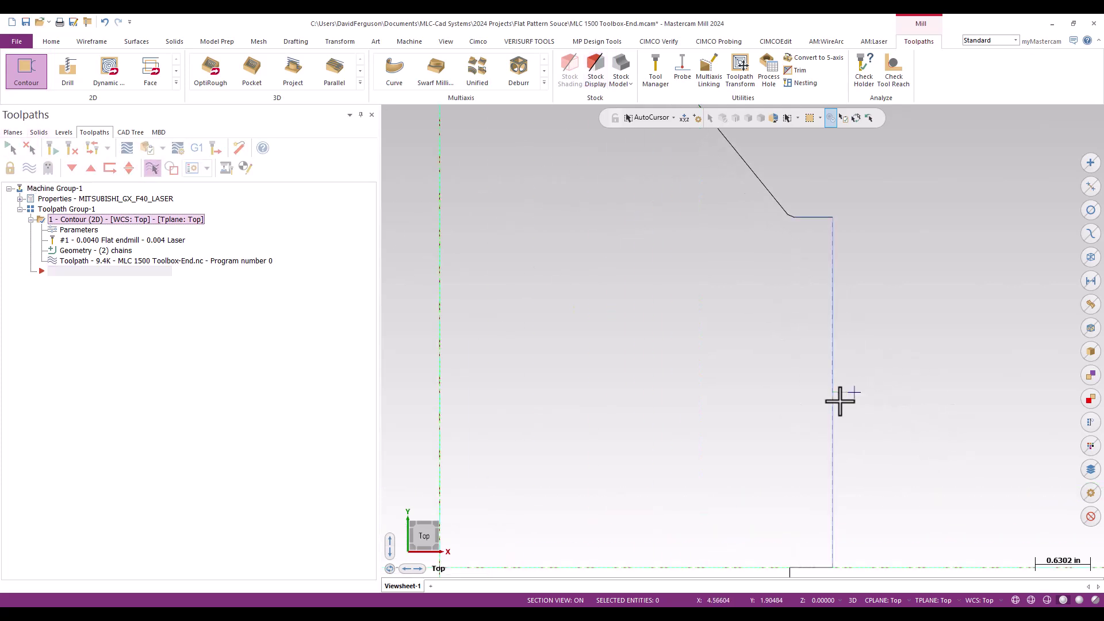
scroll(839, 400, "up", 8)
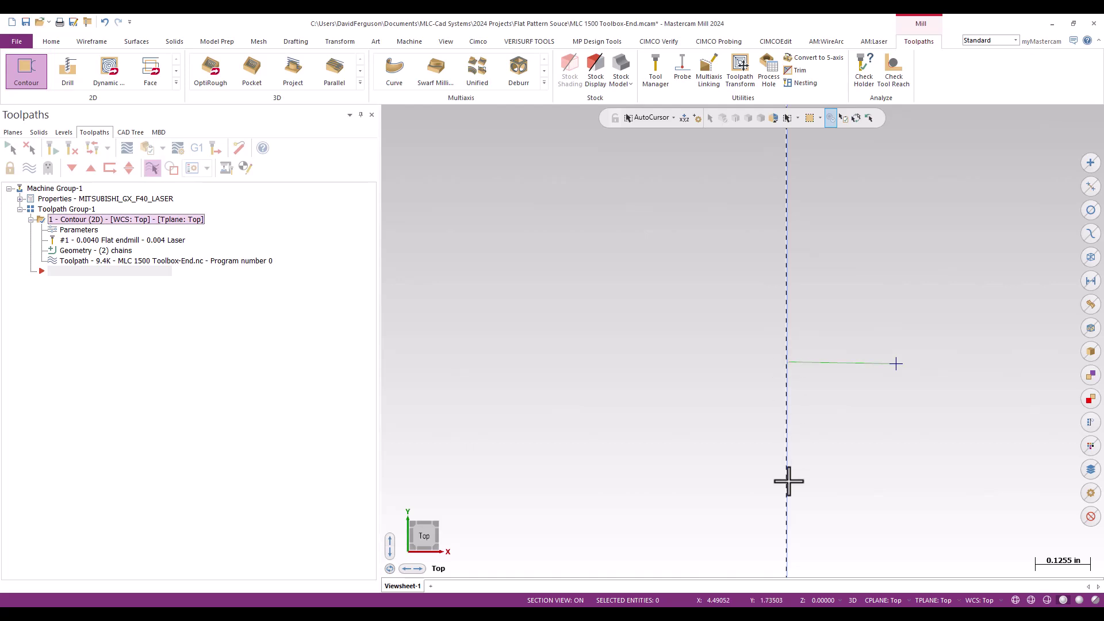
scroll(867, 351, "down", 2)
scroll(870, 351, "down", 4)
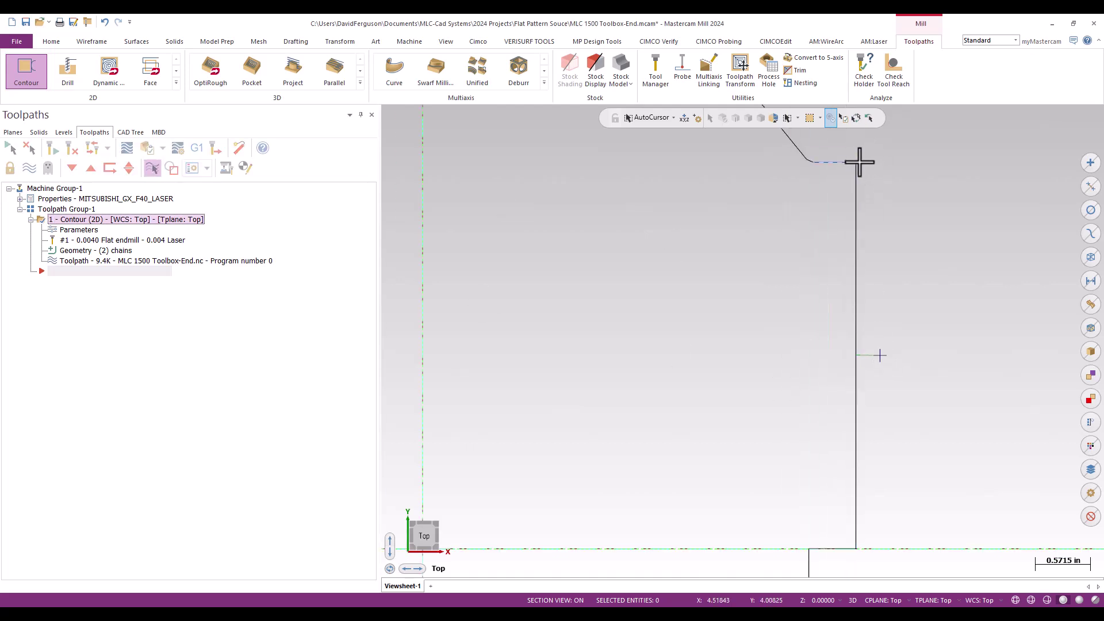
scroll(902, 350, "down", 3)
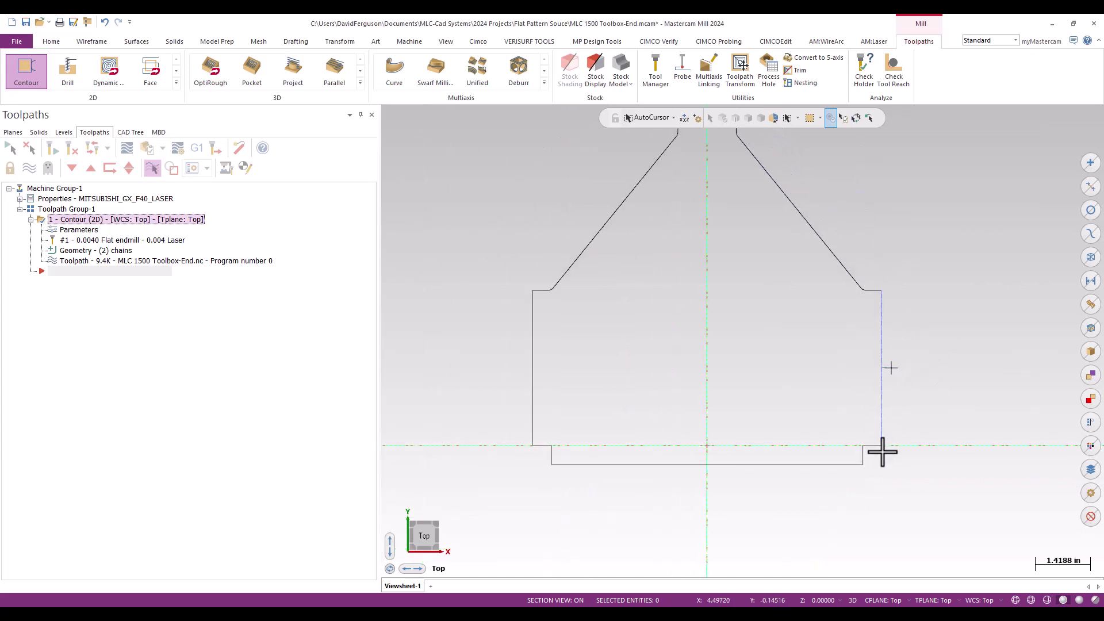
scroll(882, 451, "down", 2)
scroll(869, 254, "up", 1)
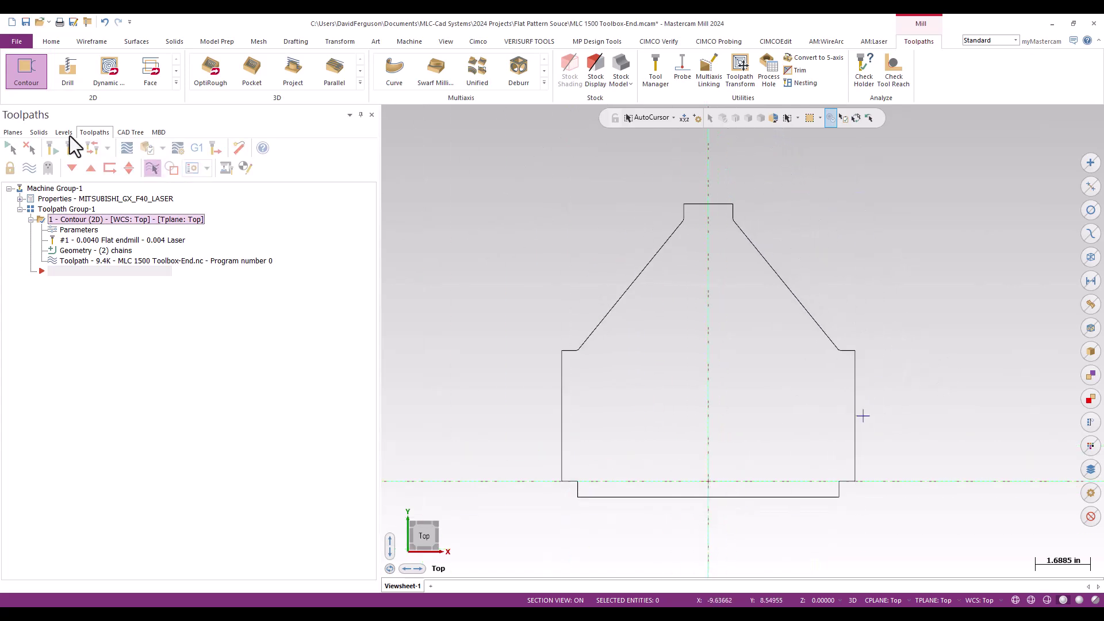
left_click(129, 148)
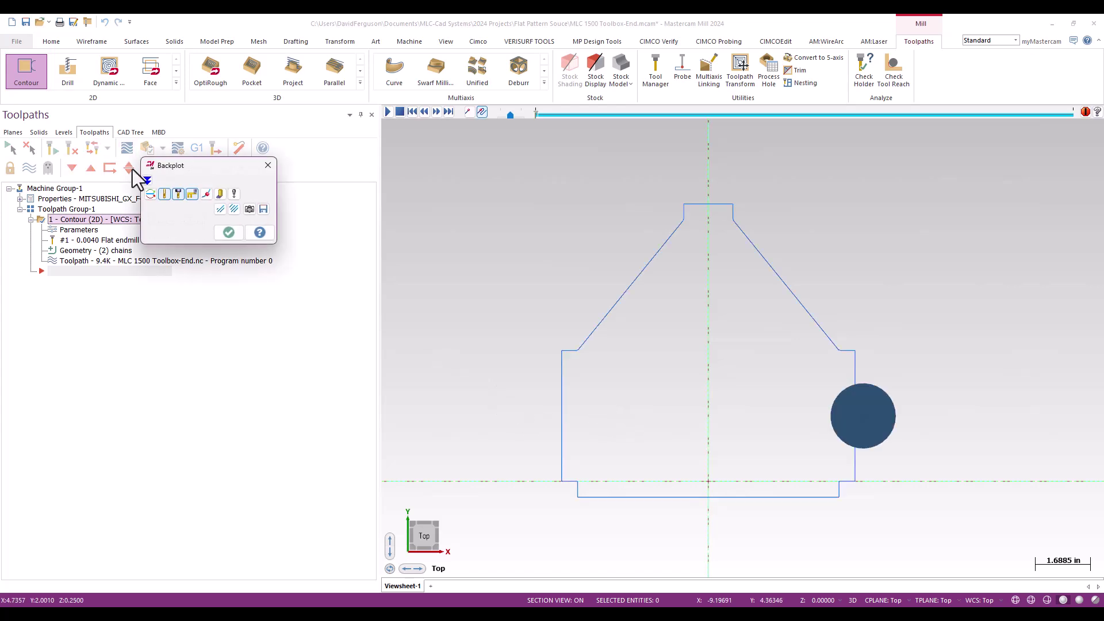
left_click(165, 194)
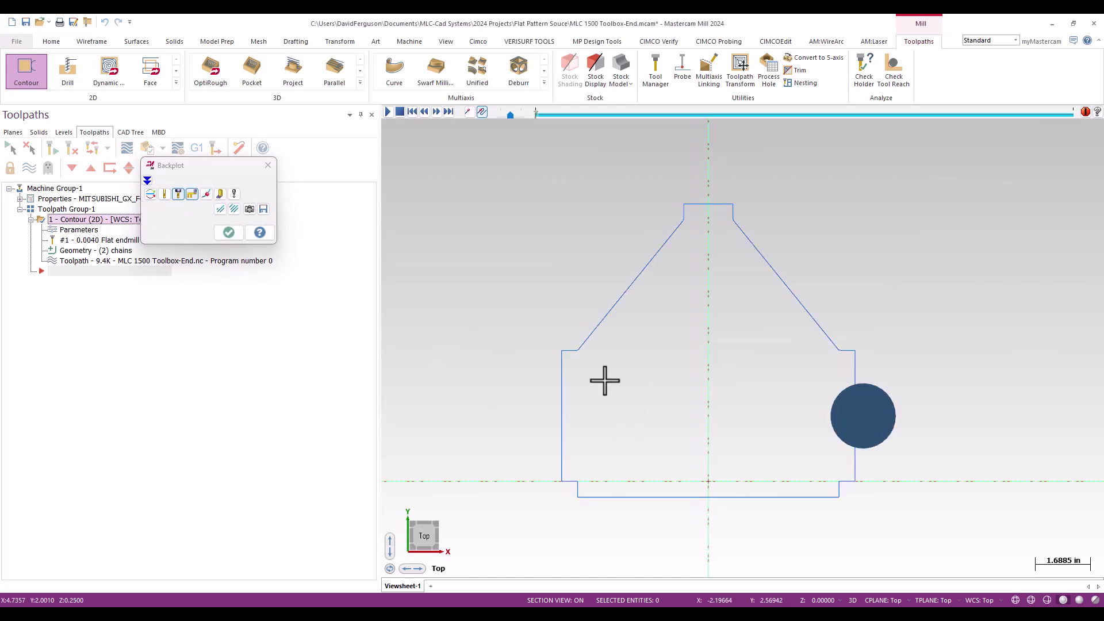
left_click(166, 194)
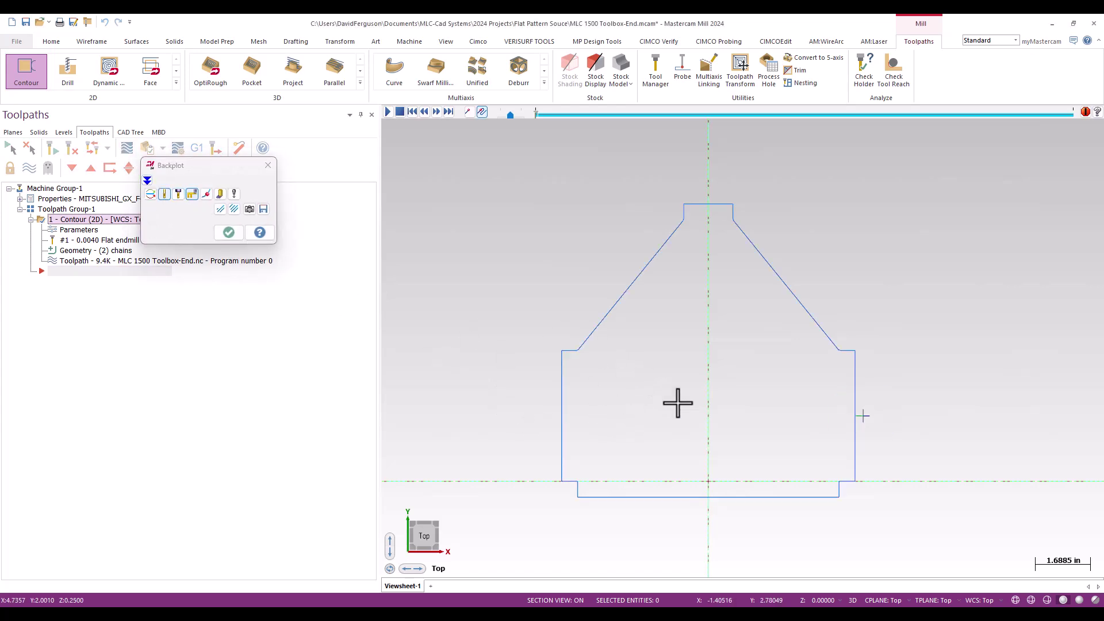
middle_click_drag(700, 412, 840, 340)
scroll(810, 468, "up", 2)
scroll(840, 340, "down", 1)
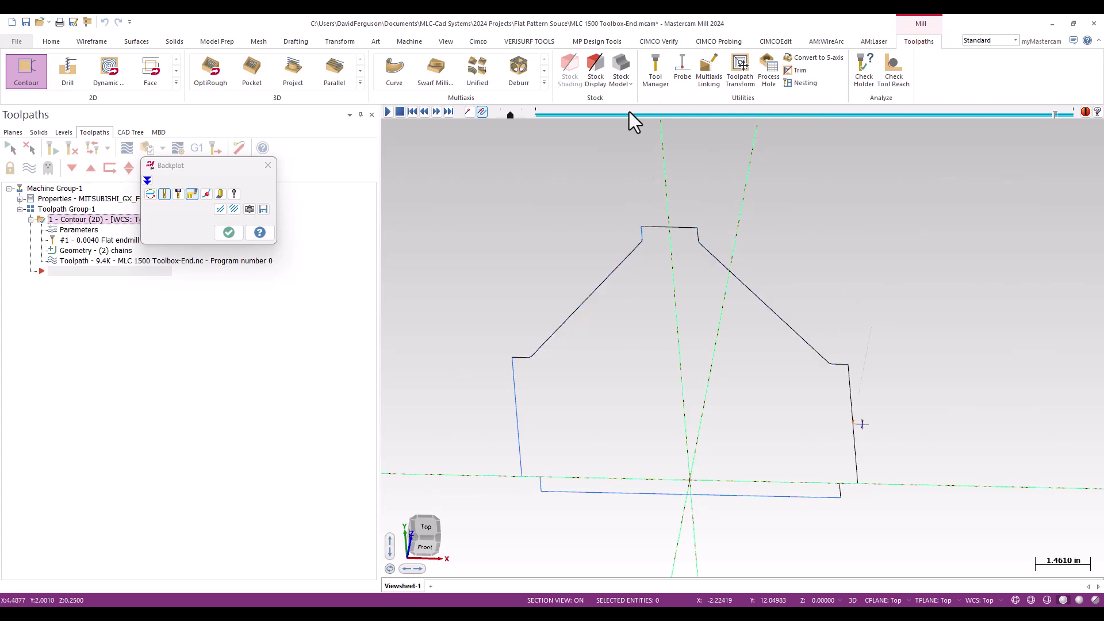
right_click(798, 217)
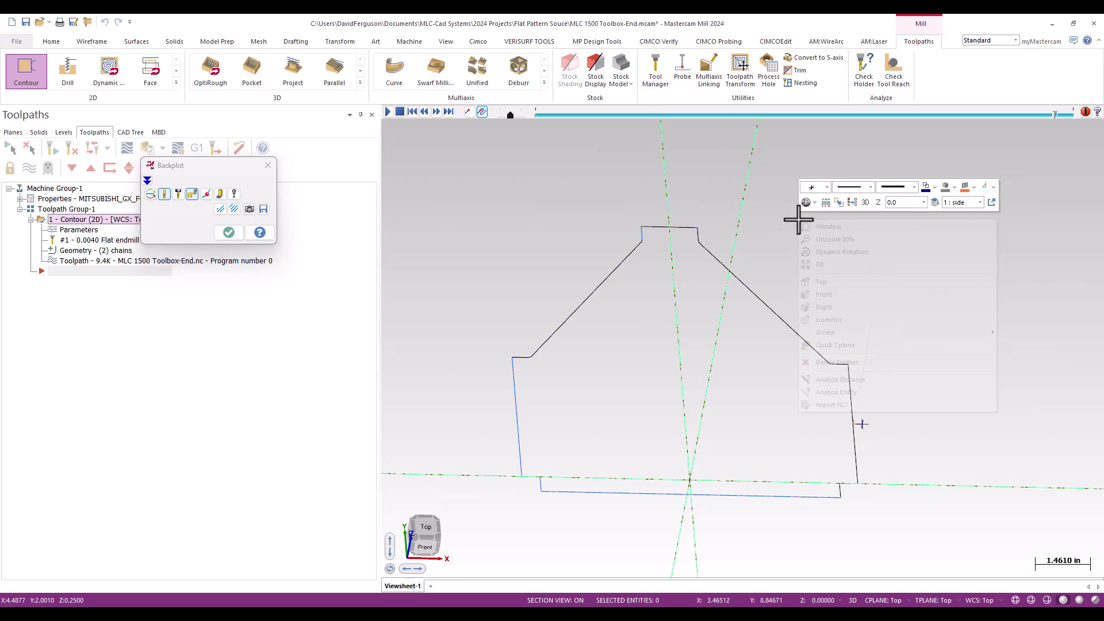
left_click(267, 165)
right_click(545, 171)
left_click(588, 234)
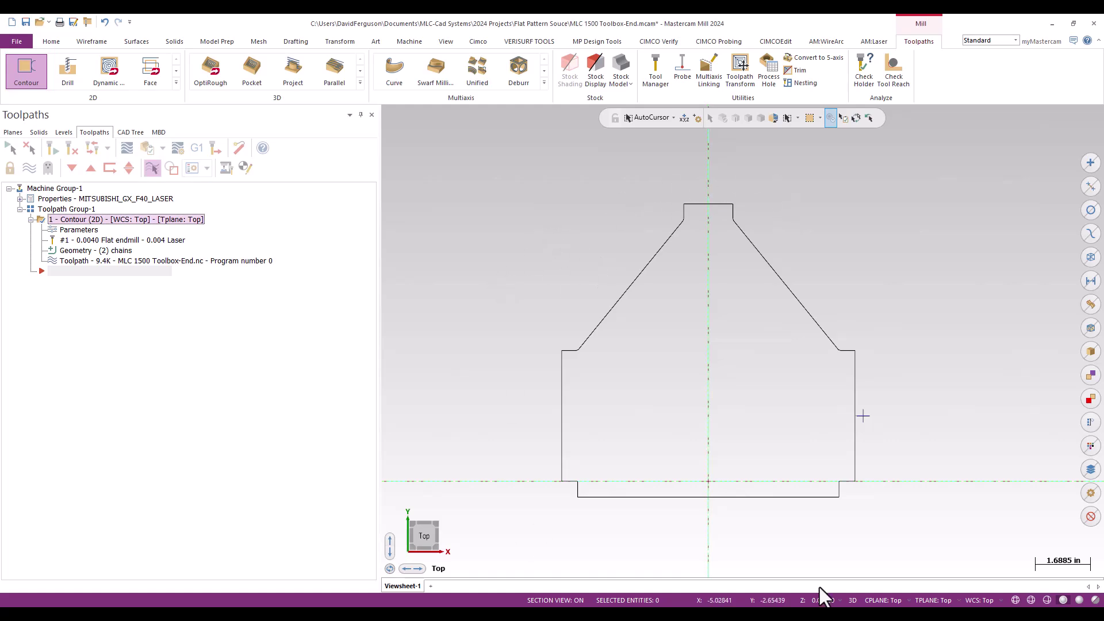
Begin a Save As into the Flat Pattern Souce folder named 'Souce MLC 1500 Toolbox-End.mcam'
left_click(19, 41)
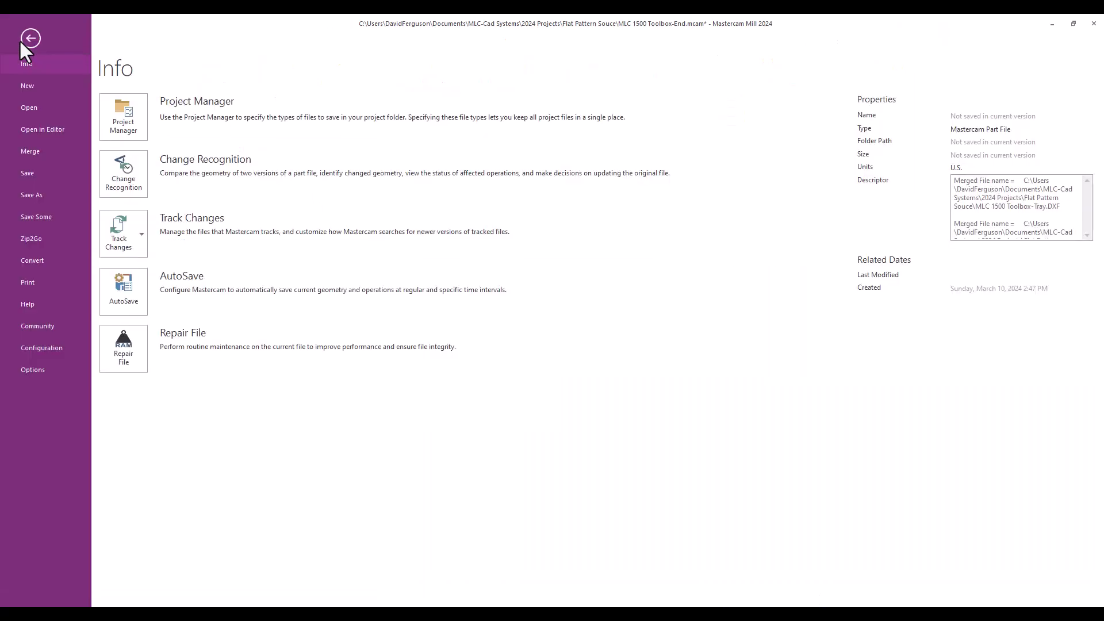
left_click(20, 196)
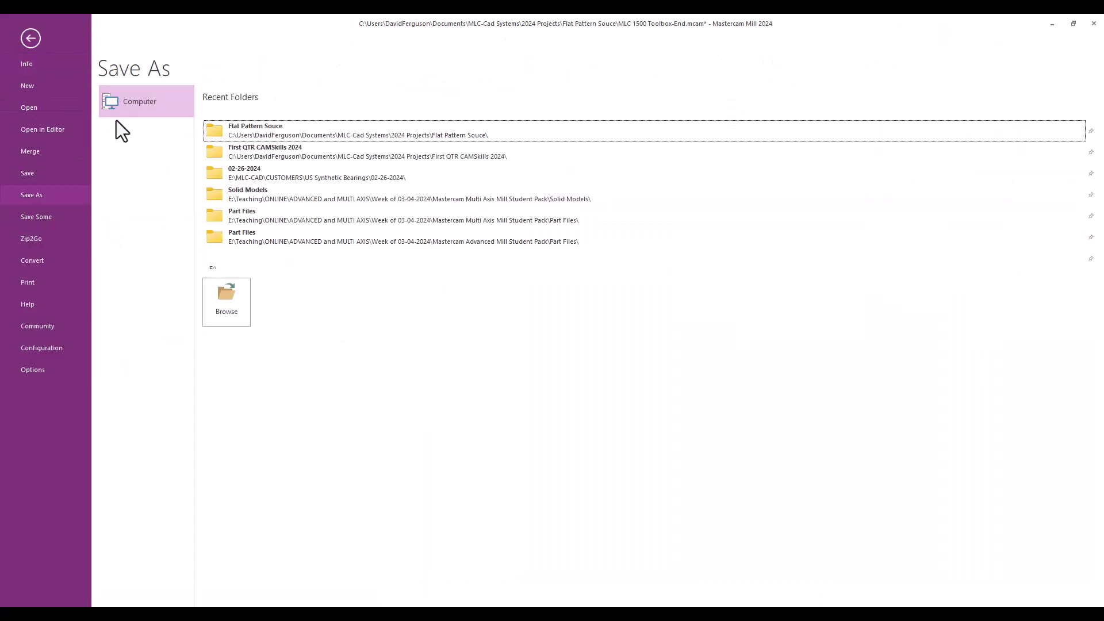
left_click(250, 133)
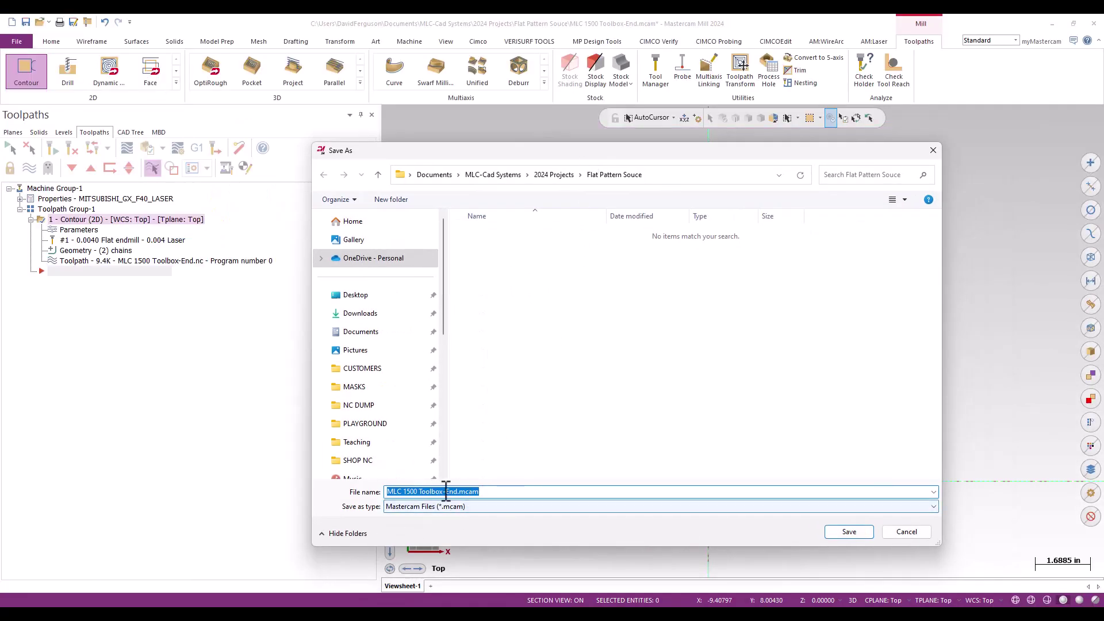
left_click_drag(593, 158, 656, 145)
left_click(452, 479)
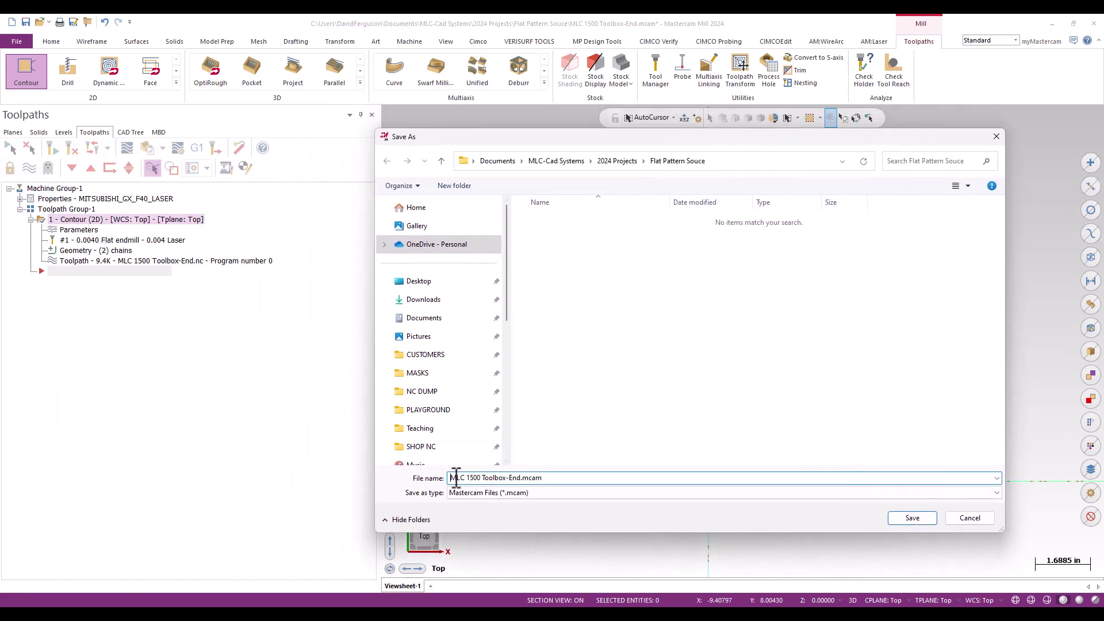
type("Souce")
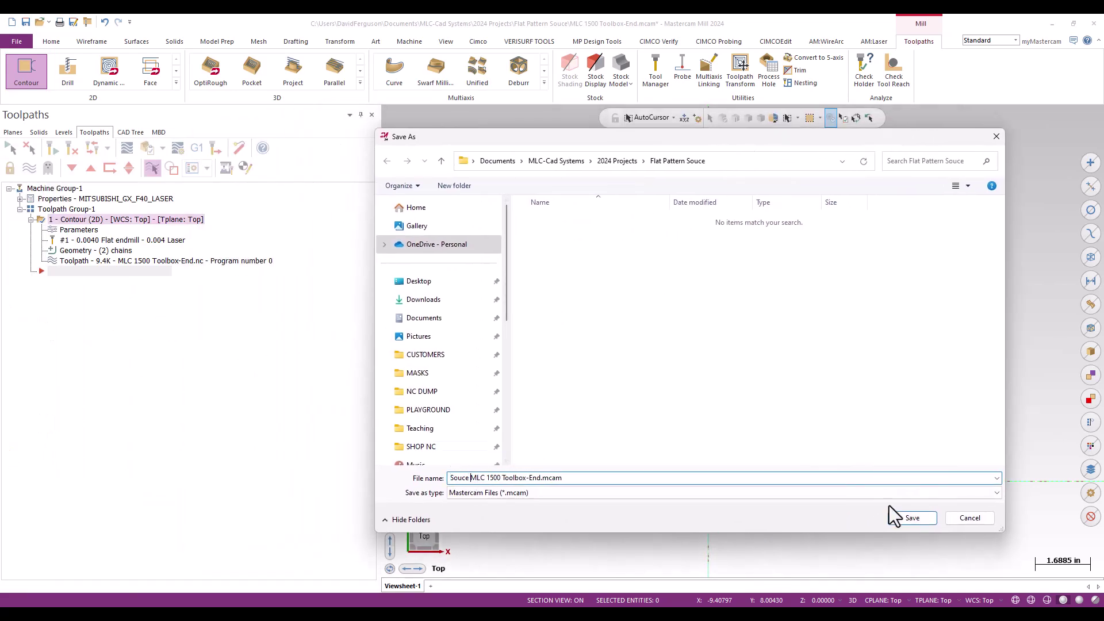